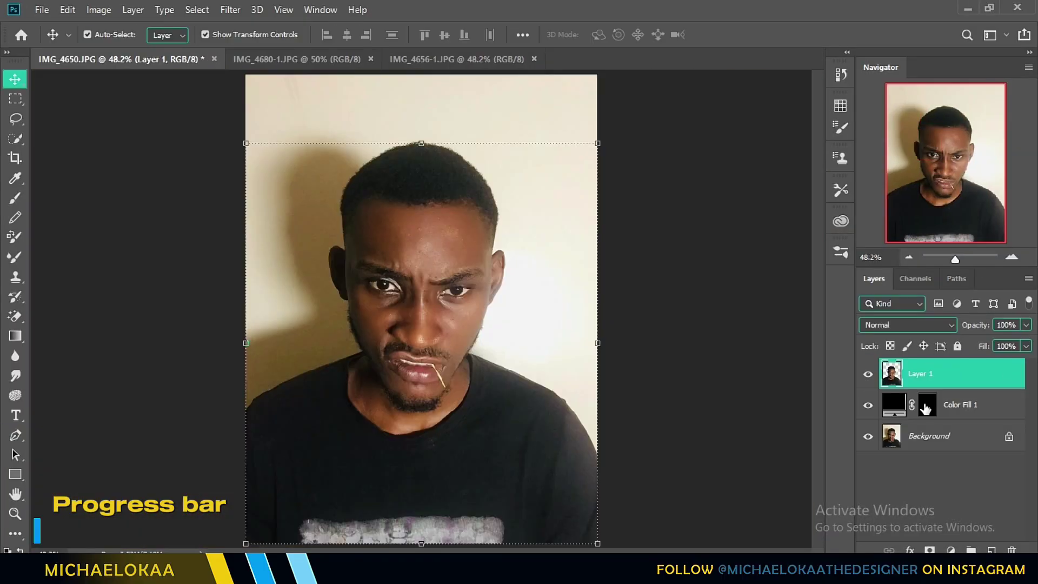
# - Check the colour fill layer's mask options and commit the cowboy hat's size and placement
pyautogui.click(926, 402)
pyautogui.rightClick(926, 403)
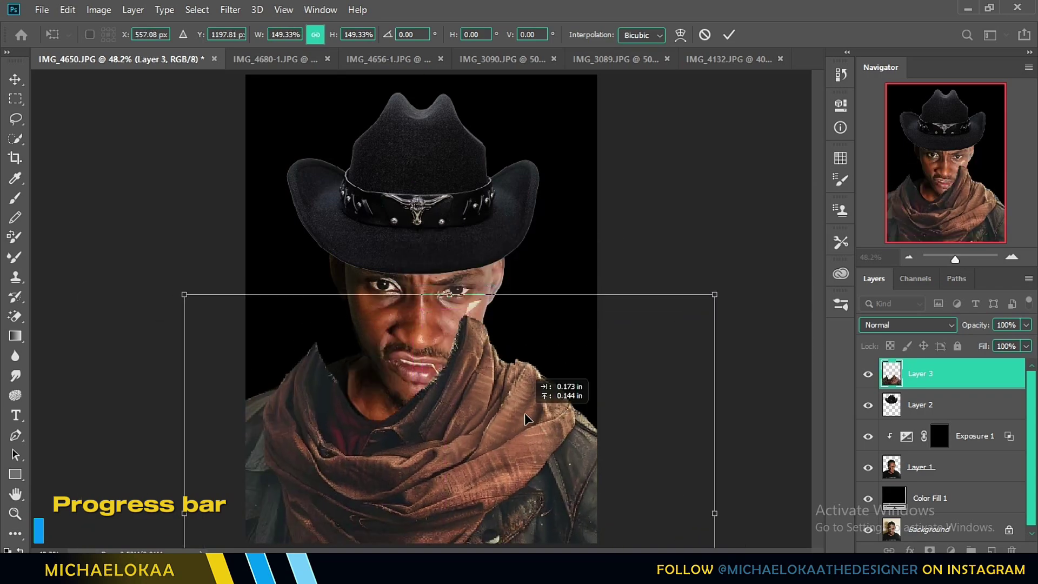
pyautogui.press('Return')
# - Mask the scarf layer and paint it away near the mouth with an 89 px brush
pyautogui.press('z')
pyautogui.click(422, 324)
pyautogui.press('b')
pyautogui.rightClick(513, 302)
pyautogui.rightClick(519, 233)
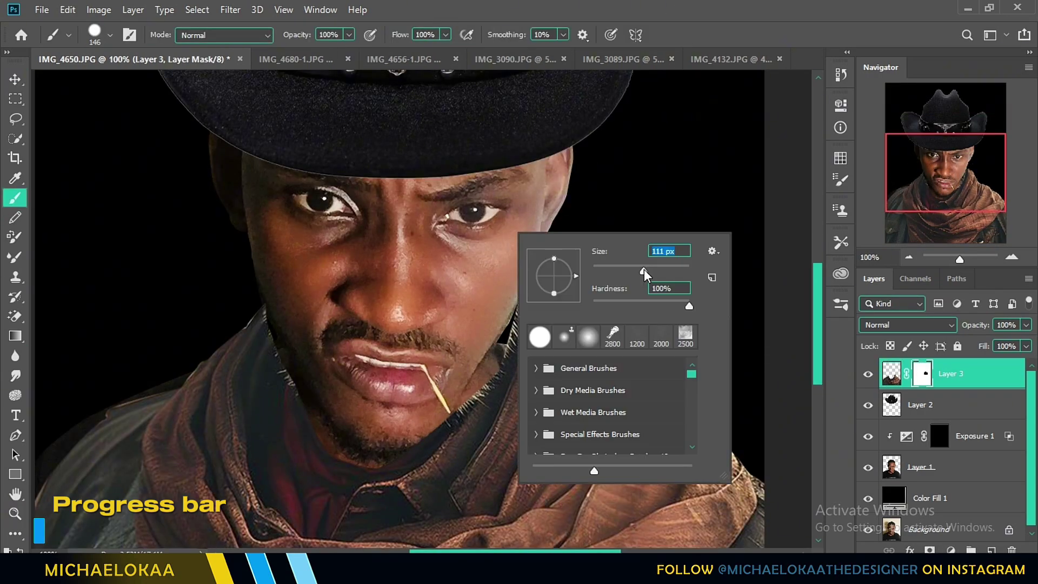
pyautogui.moveTo(644, 272); pyautogui.dragTo(640, 272)
pyautogui.click(435, 386)
pyautogui.moveTo(333, 382); pyautogui.dragTo(294, 392)
pyautogui.press('v')
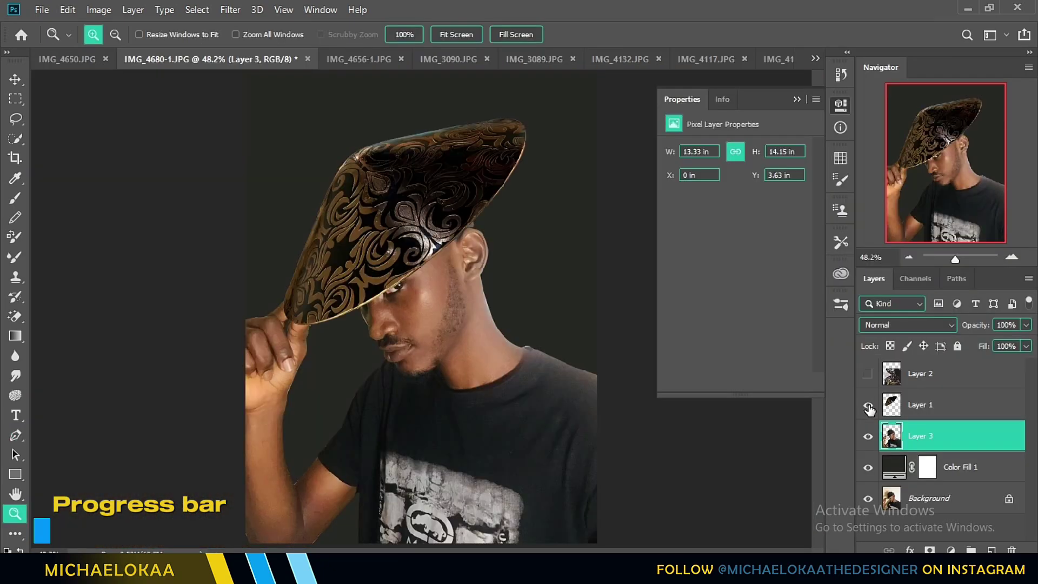
# - Turn the hand path into a selection and mask the hand out of the patterned hat layer
pyautogui.click(331, 237)
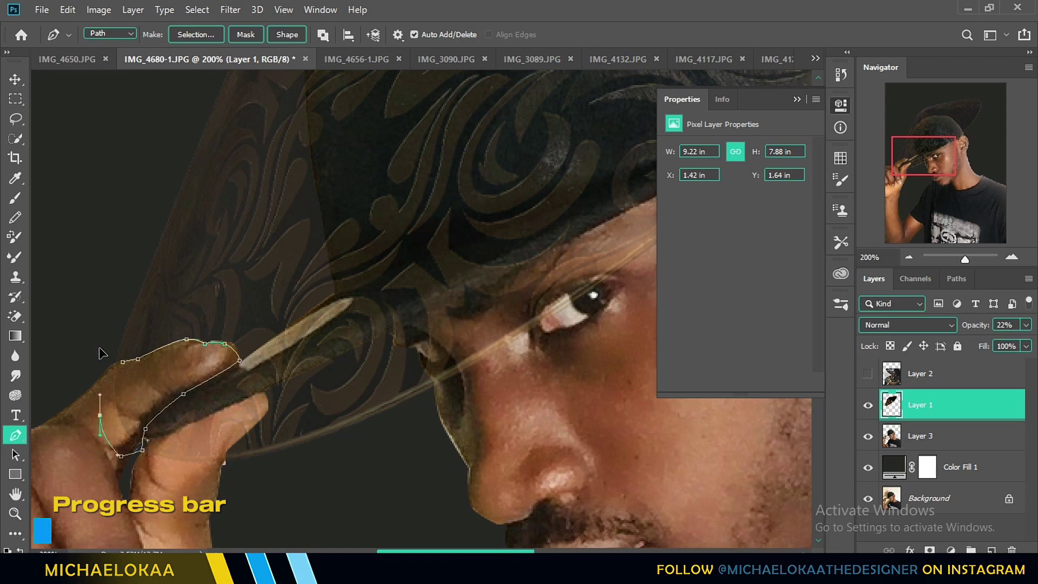
pyautogui.rightClick(129, 378)
pyautogui.click(178, 105)
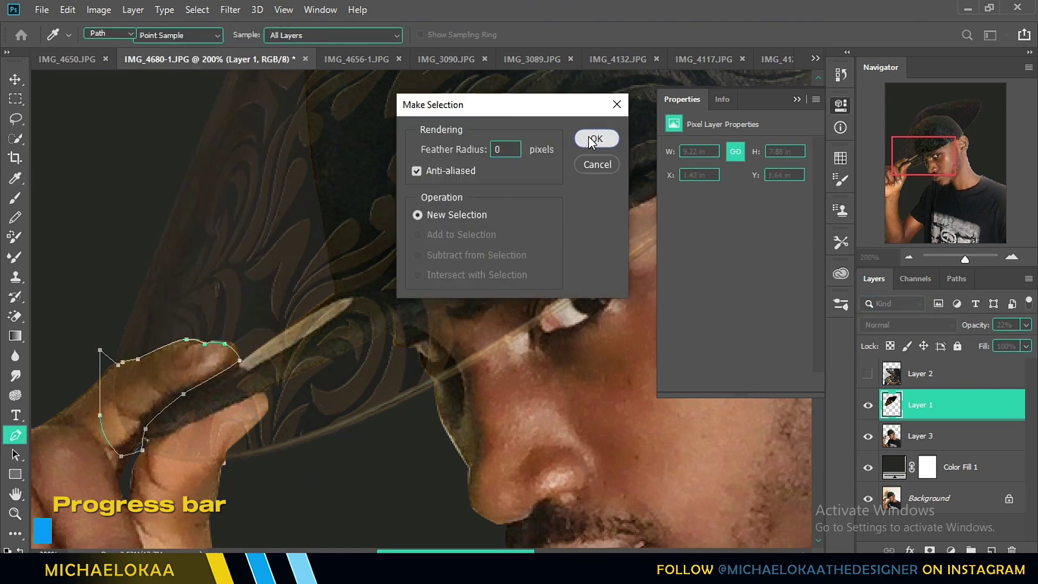
pyautogui.click(595, 139)
pyautogui.keyDown('alt'); pyautogui.click(929, 550); pyautogui.keyUp('alt')
pyautogui.moveTo(1025, 325); pyautogui.dragTo(1027, 342)
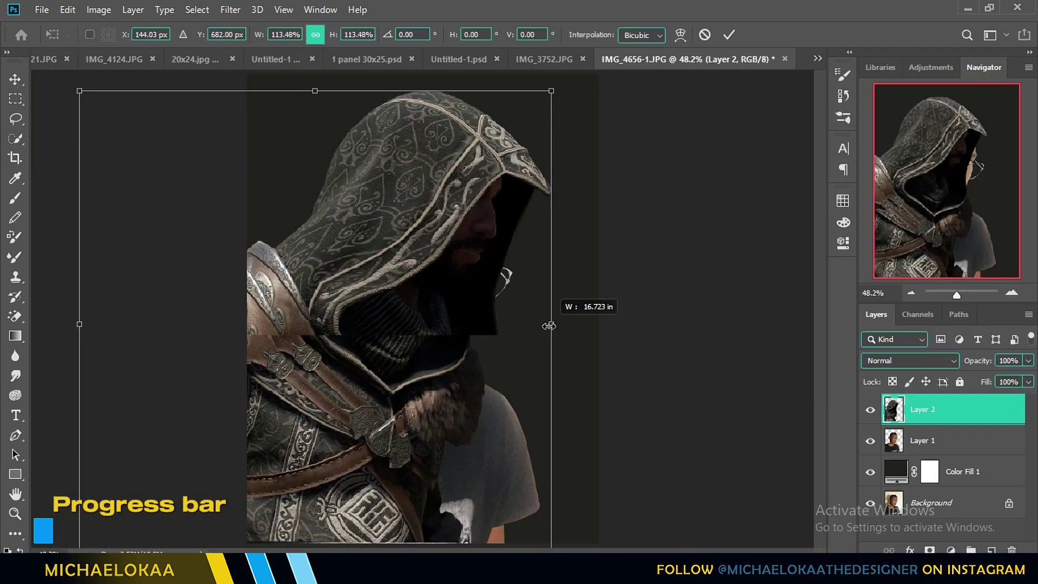
# - Tilt the hood about -8.58°, reposition the face, and place the armour over the shoulders
pyautogui.moveTo(549, 324); pyautogui.dragTo(505, 276)
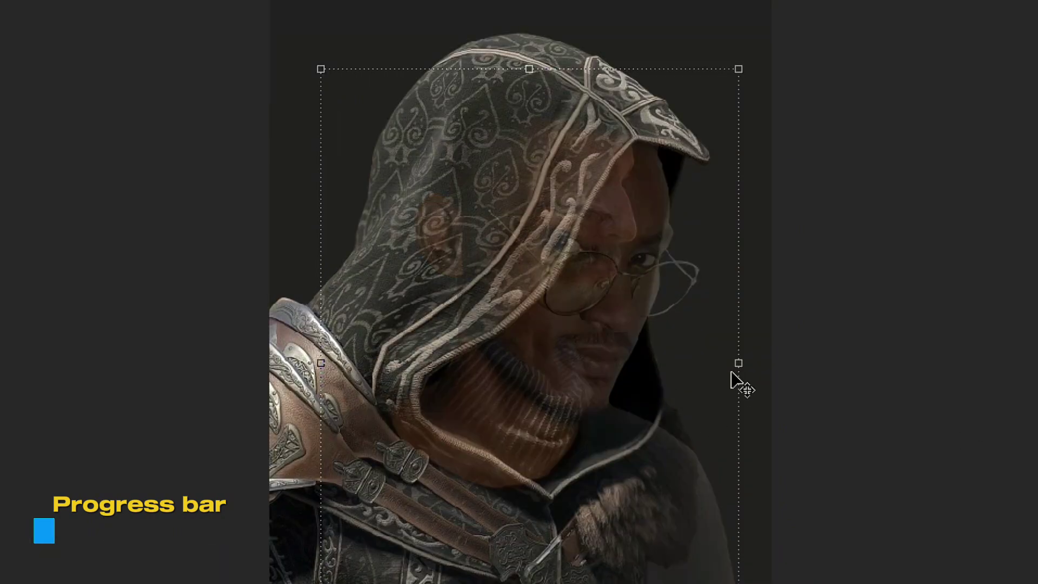
pyautogui.moveTo(736, 378); pyautogui.dragTo(533, 355)
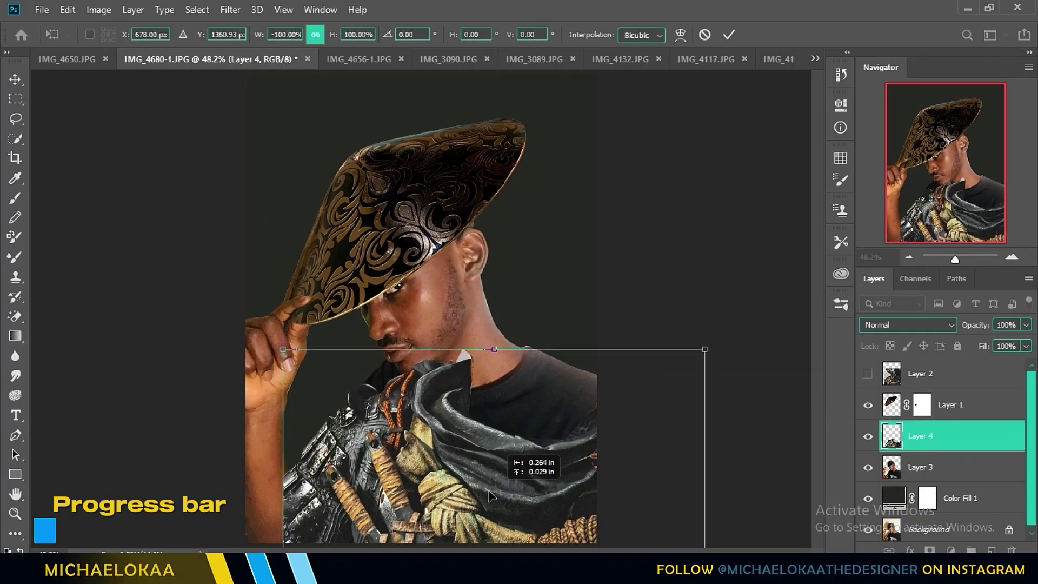
pyautogui.moveTo(702, 345); pyautogui.dragTo(657, 297)
pyautogui.press('Return')
# - Warp the armour so it bends to fit the shoulders
pyautogui.hotkey('ctrl', 't')
pyautogui.rightClick(464, 287)
pyautogui.click(486, 288)
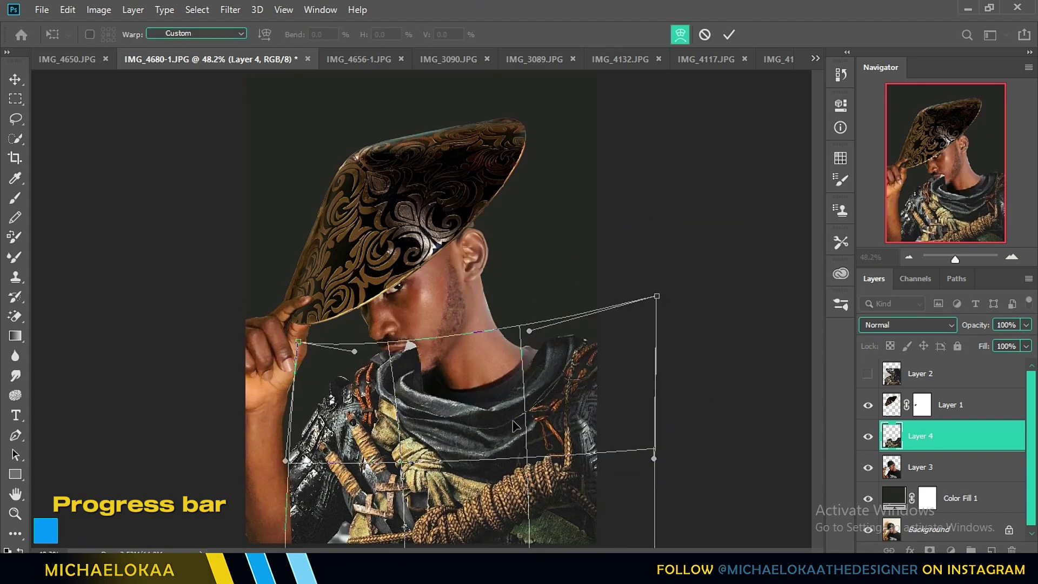
pyautogui.moveTo(513, 425); pyautogui.dragTo(524, 437)
pyautogui.click(728, 34)
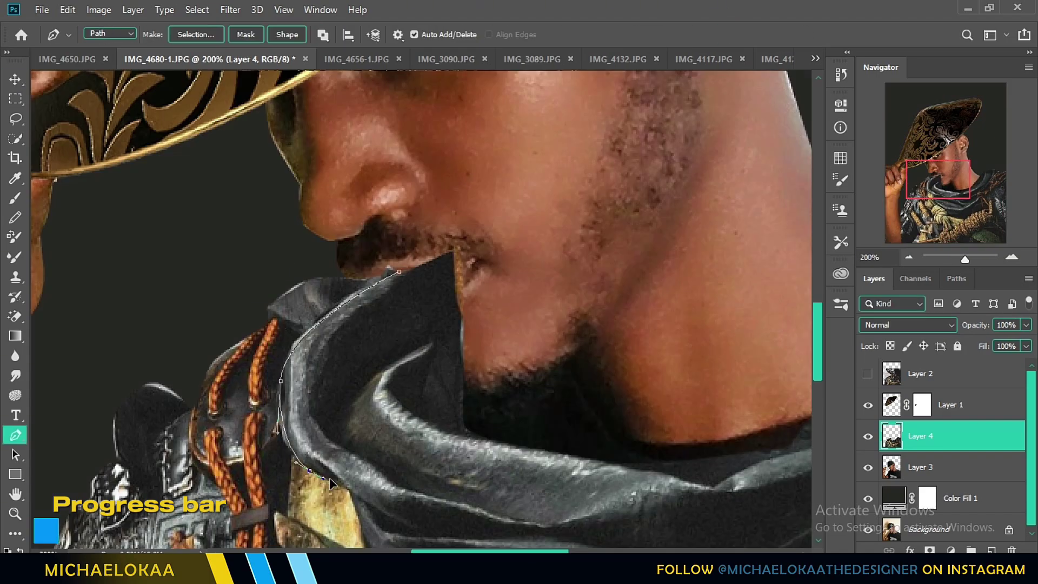
# - Fit the image on screen, move the copied collar up to the neck, and warp it
pyautogui.scroll(-5, 331, 482)
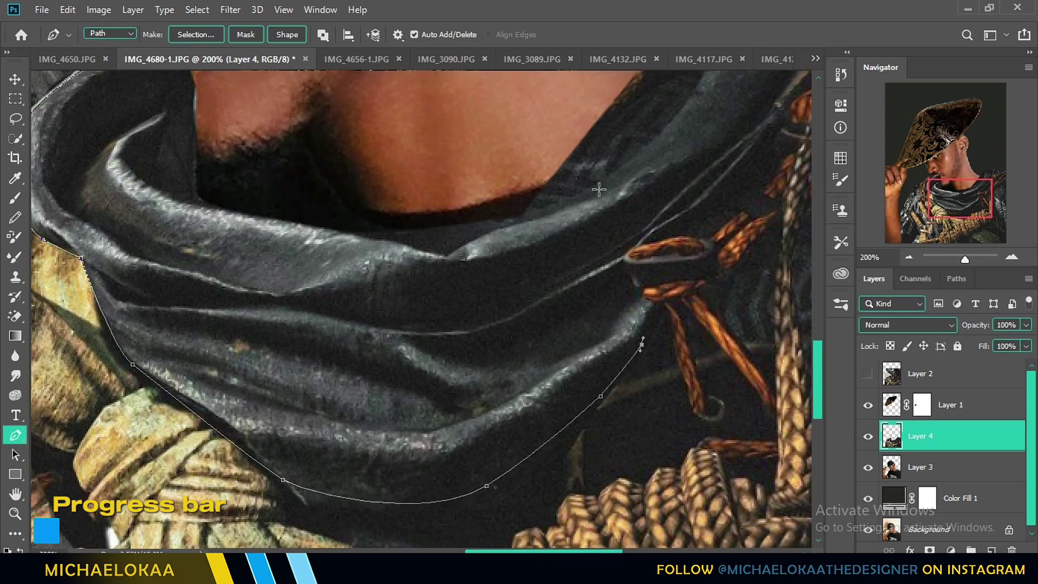
pyautogui.rightClick(134, 139)
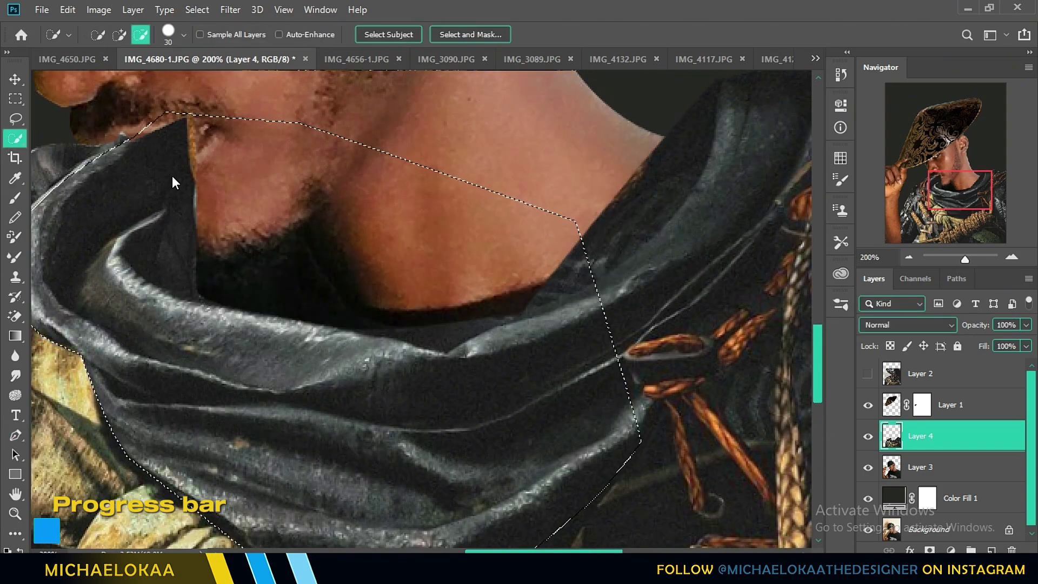
pyautogui.rightClick(285, 312)
pyautogui.click(324, 319)
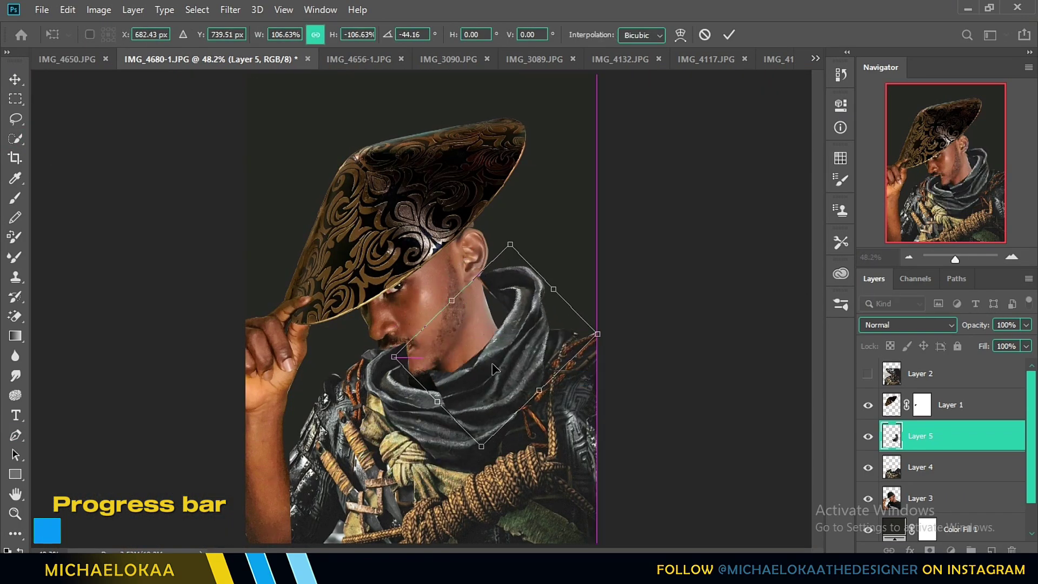
pyautogui.moveTo(493, 369); pyautogui.dragTo(483, 360)
pyautogui.rightClick(503, 319)
pyautogui.click(516, 413)
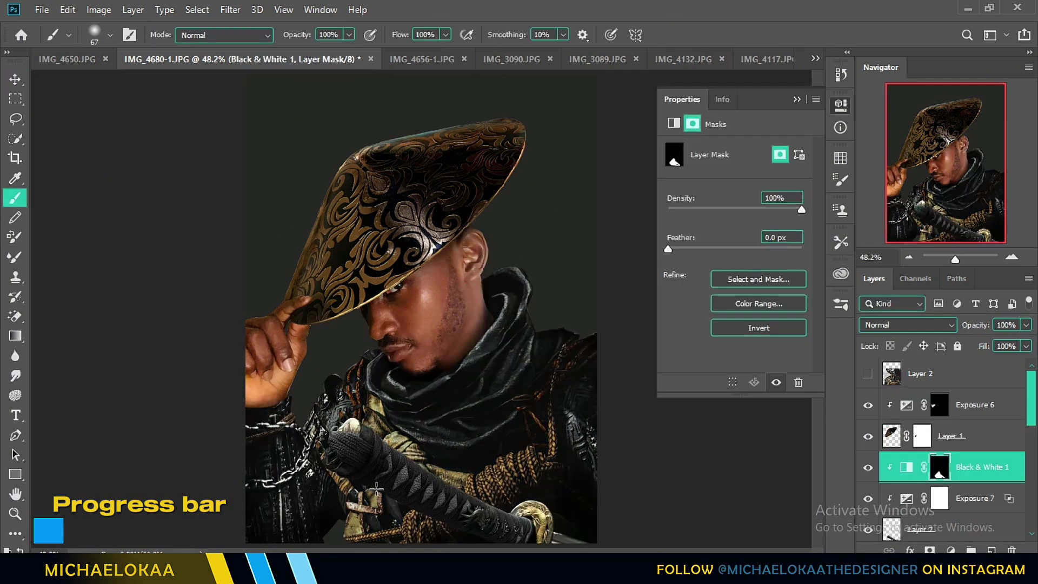
# - Shrink the face slightly and nudge it down-right inside the hood, then set up the brush
pyautogui.rightClick(372, 312)
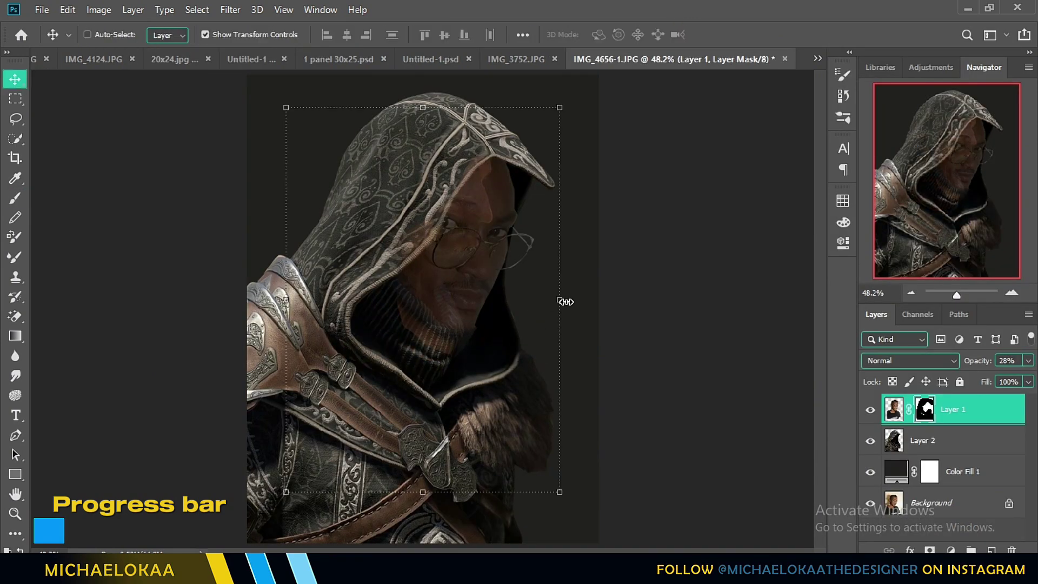
pyautogui.moveTo(565, 302); pyautogui.dragTo(552, 276)
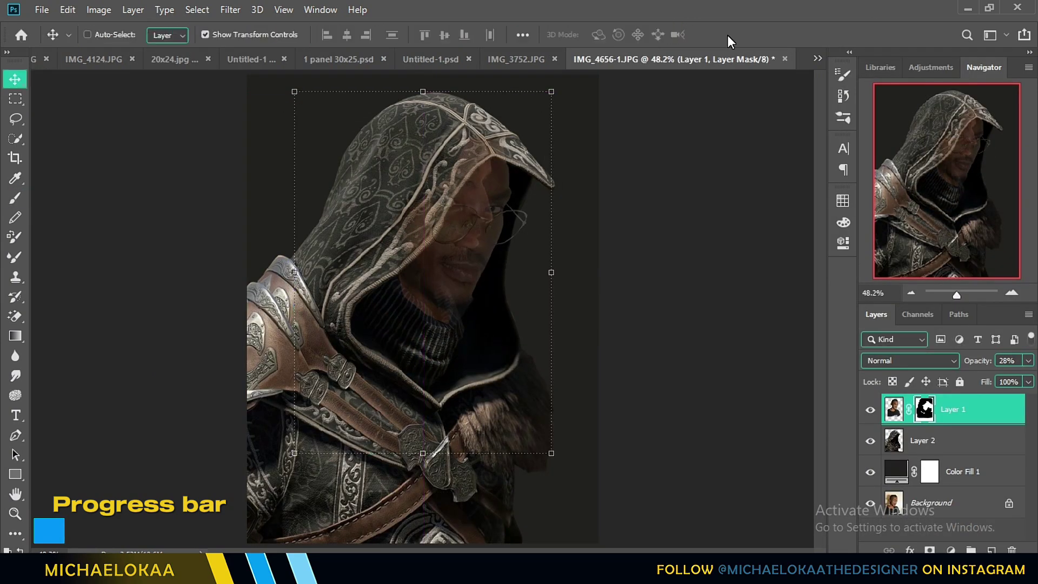
pyautogui.moveTo(427, 266); pyautogui.dragTo(434, 277)
pyautogui.press('b')
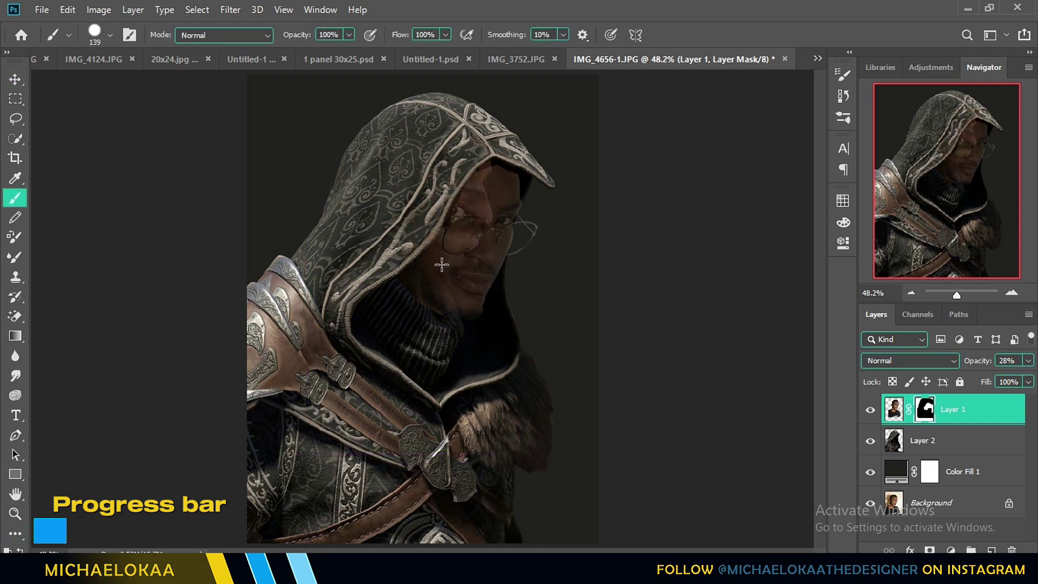
pyautogui.rightClick(501, 186)
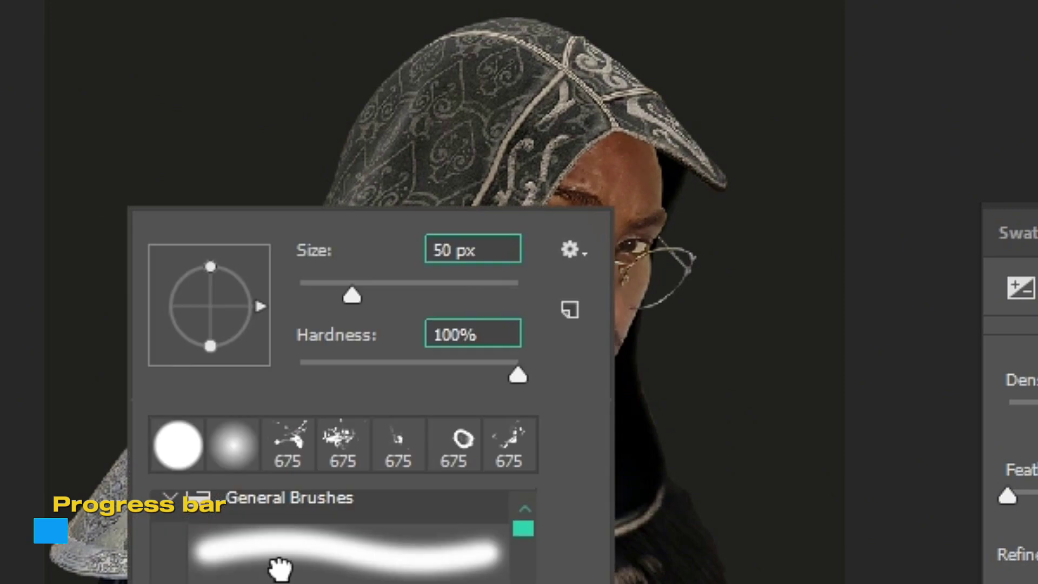
pyautogui.press('Return')
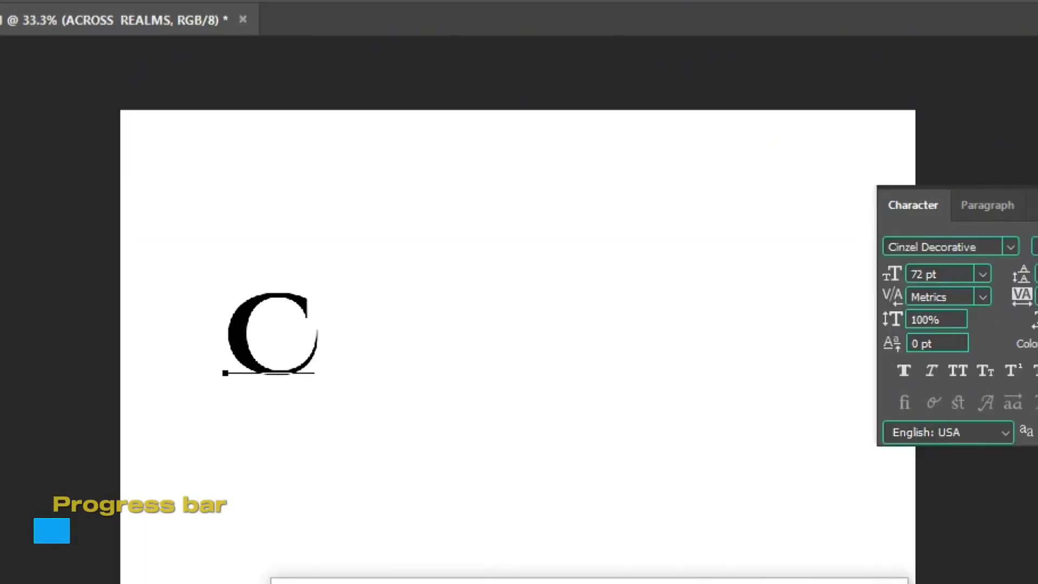
# - Type 'HRO', set the large C to Cinzel Decorative, and move it beside 'hronicles'
pyautogui.write('H')
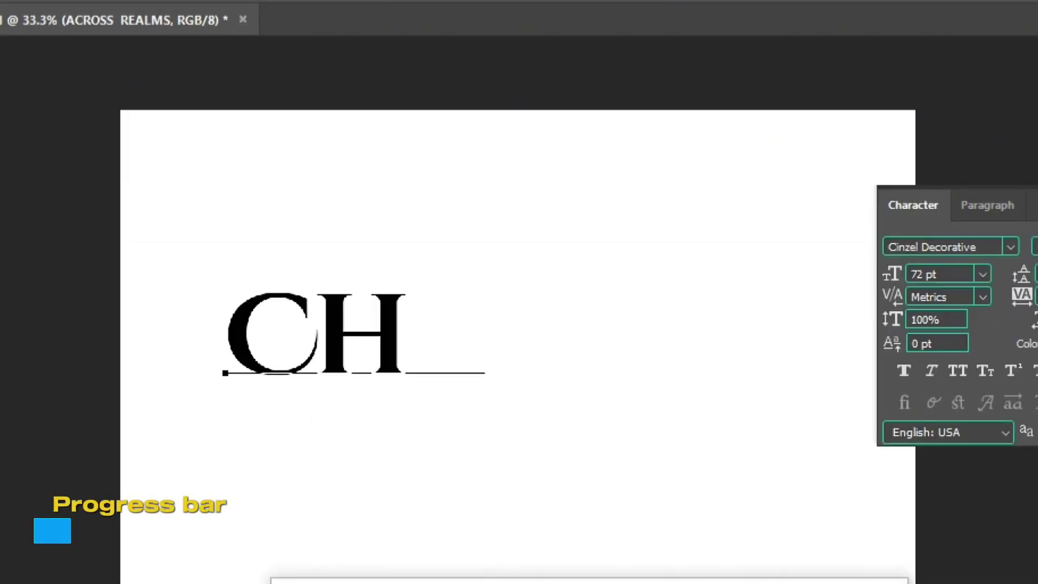
pyautogui.write('RONICLES')
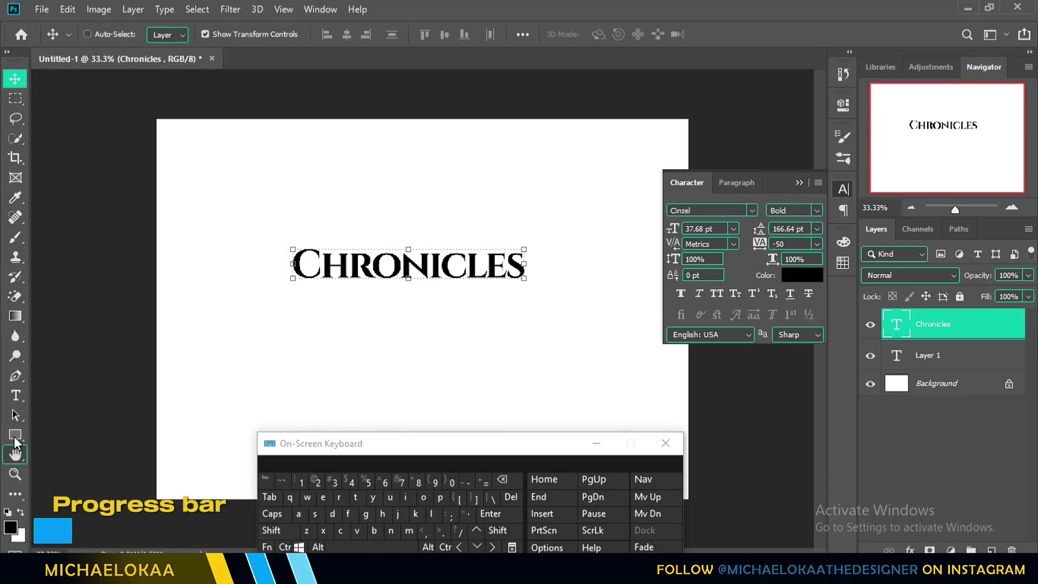
pyautogui.click(16, 398)
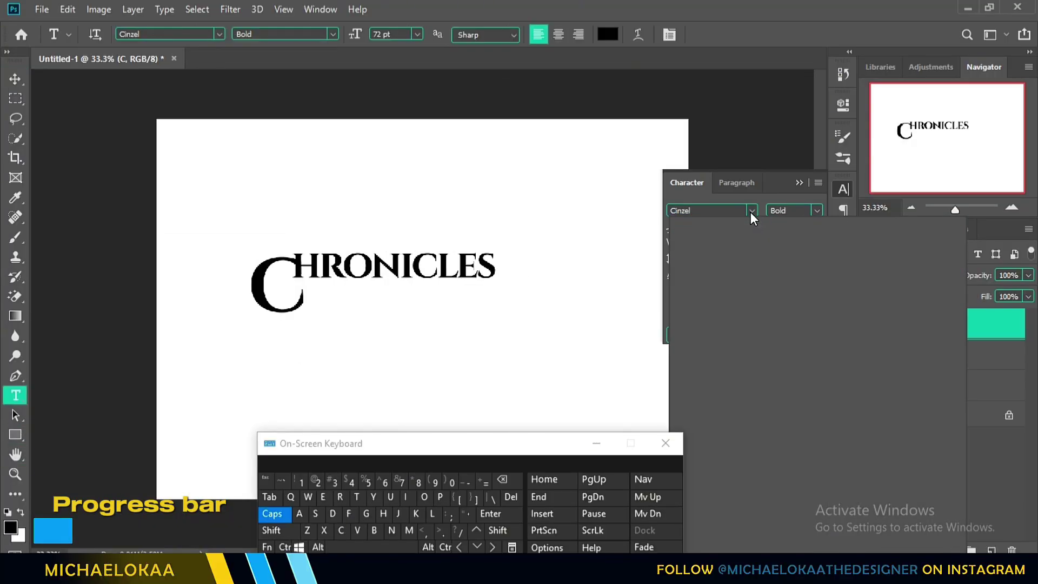
pyautogui.click(751, 210)
pyautogui.click(748, 259)
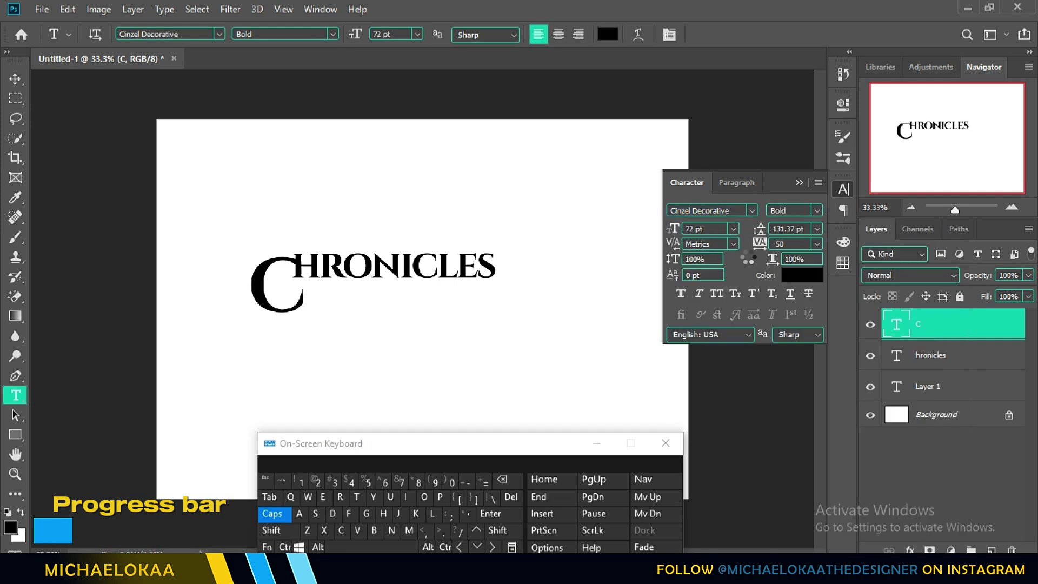
pyautogui.click(15, 78)
pyautogui.moveTo(354, 361); pyautogui.dragTo(342, 344)
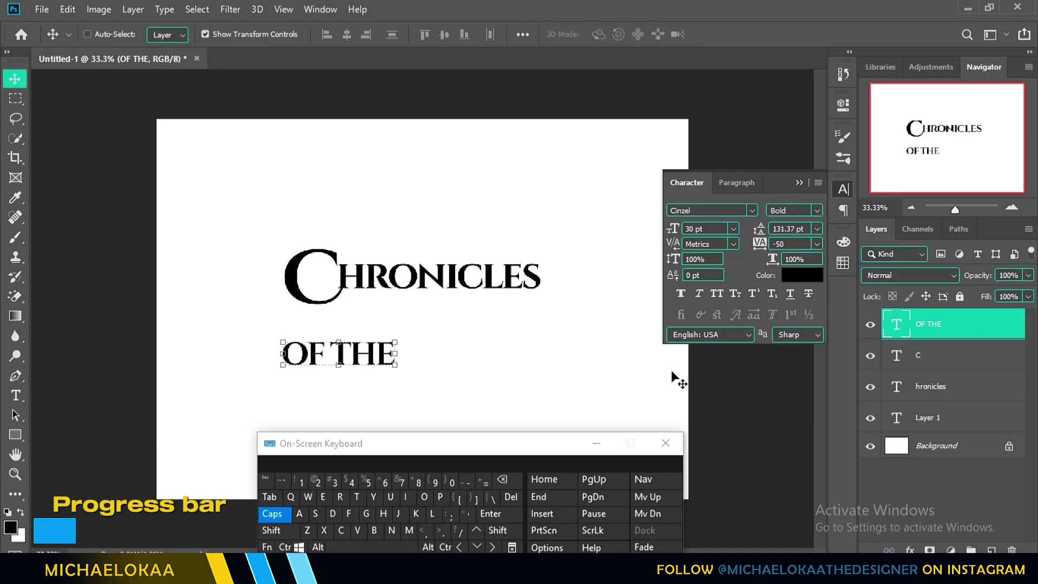
# - Widen 'OF THE' under CHRONICLES and add 'THREE' on a new line beside it
pyautogui.moveTo(397, 354); pyautogui.dragTo(354, 346)
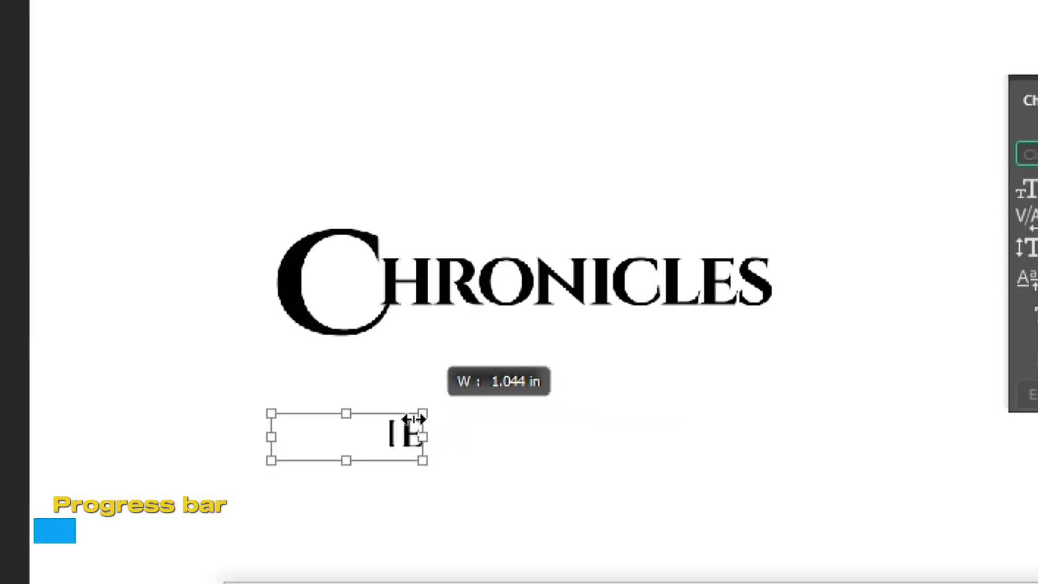
pyautogui.moveTo(414, 419); pyautogui.dragTo(413, 418)
pyautogui.moveTo(405, 497); pyautogui.dragTo(528, 389)
pyautogui.press('t')
pyautogui.click(377, 444)
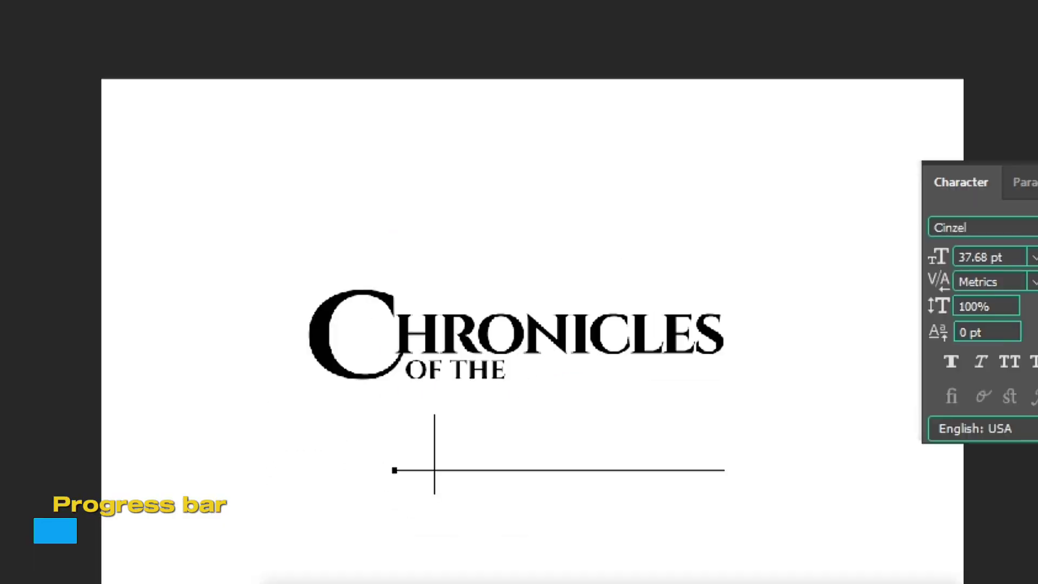
pyautogui.write('THRE')
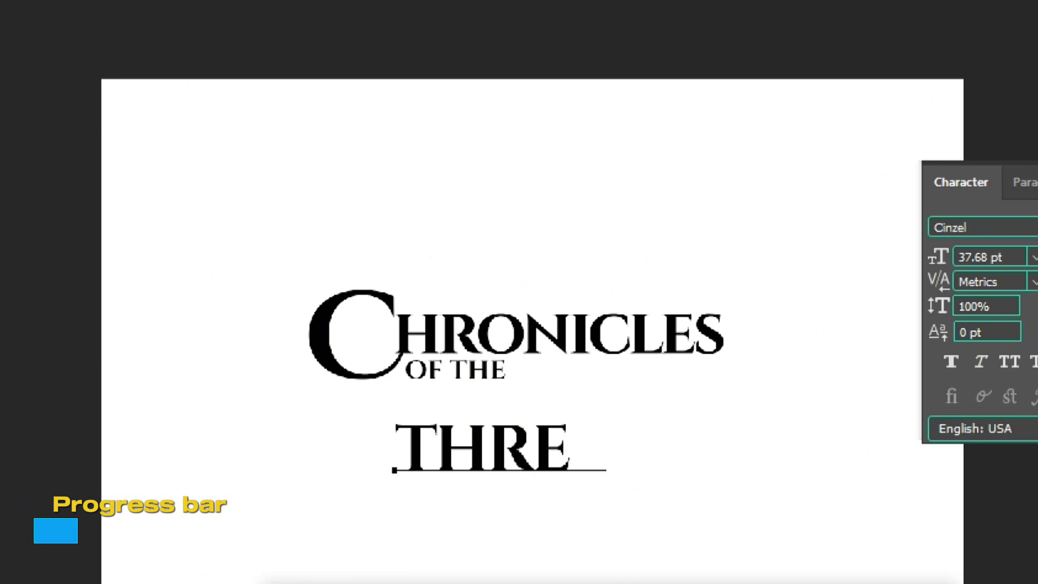
pyautogui.write('E')
pyautogui.hotkey('ctrl', 'Return')
pyautogui.moveTo(443, 573); pyautogui.dragTo(523, 532)
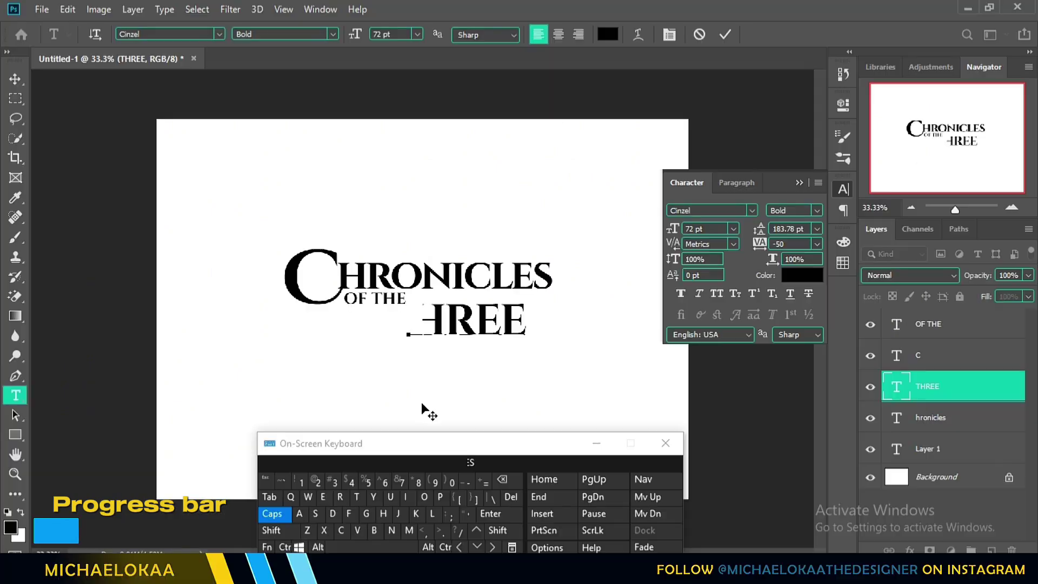
pyautogui.click(731, 40)
# - Add a separate large 'T' in front of 'HREE' and lower the HREE letters slightly
pyautogui.click(393, 371)
pyautogui.write('T')
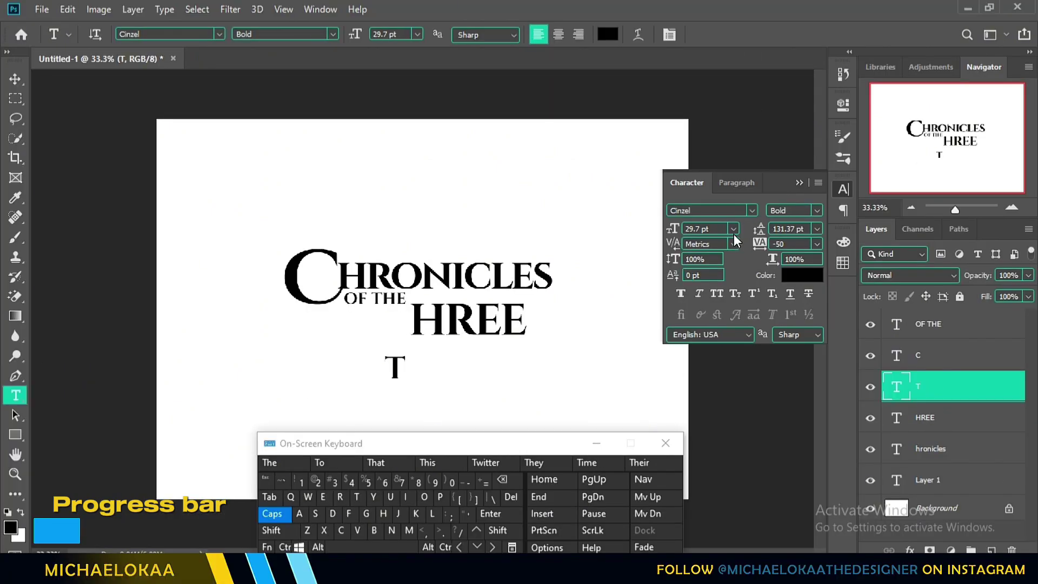
pyautogui.hotkey('ctrl', 'Return')
pyautogui.press('v')
pyautogui.moveTo(426, 360); pyautogui.dragTo(448, 323)
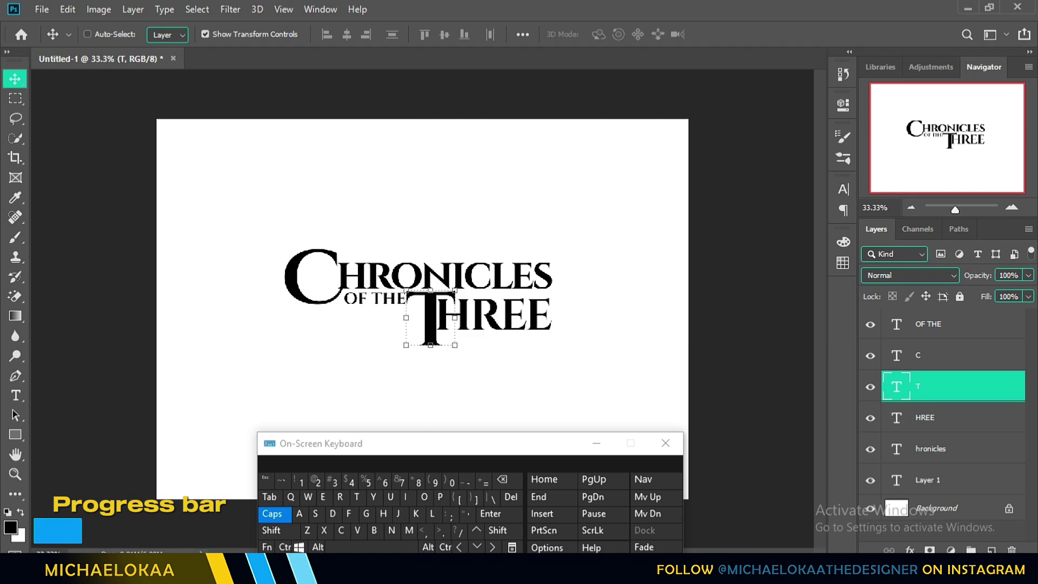
pyautogui.moveTo(492, 317)
pyautogui.mouseDown()
pyautogui.moveTo(440, 291)
pyautogui.moveTo(522, 296)
pyautogui.moveTo(500, 324)
pyautogui.mouseUp()
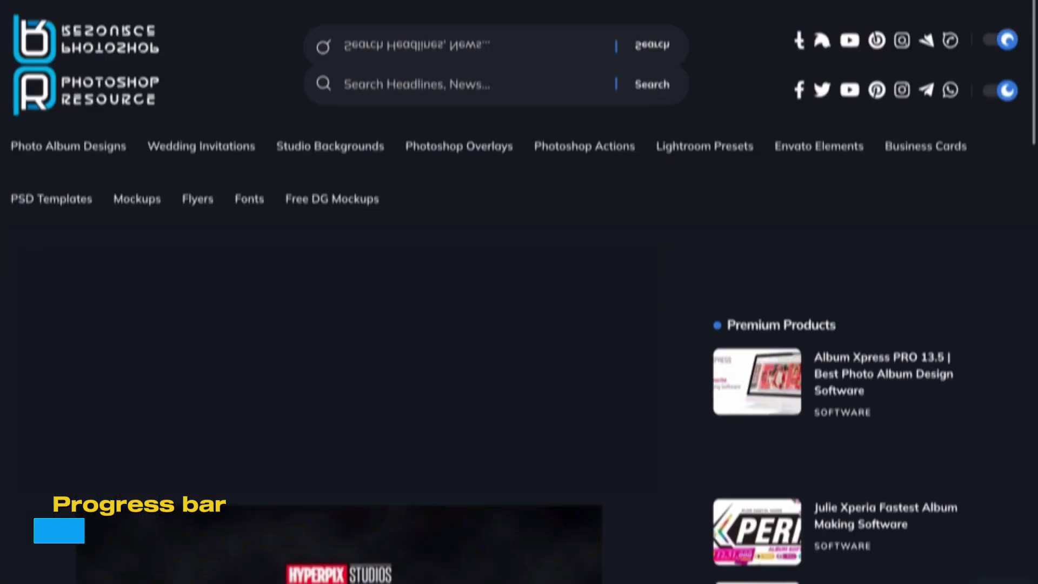
# - Scroll the Photoshop Resource page down to the Black Panther Text Effect Mockup screenshots
pyautogui.scroll(-5, 555, 335)
pyautogui.scroll(-5, 555, 335)
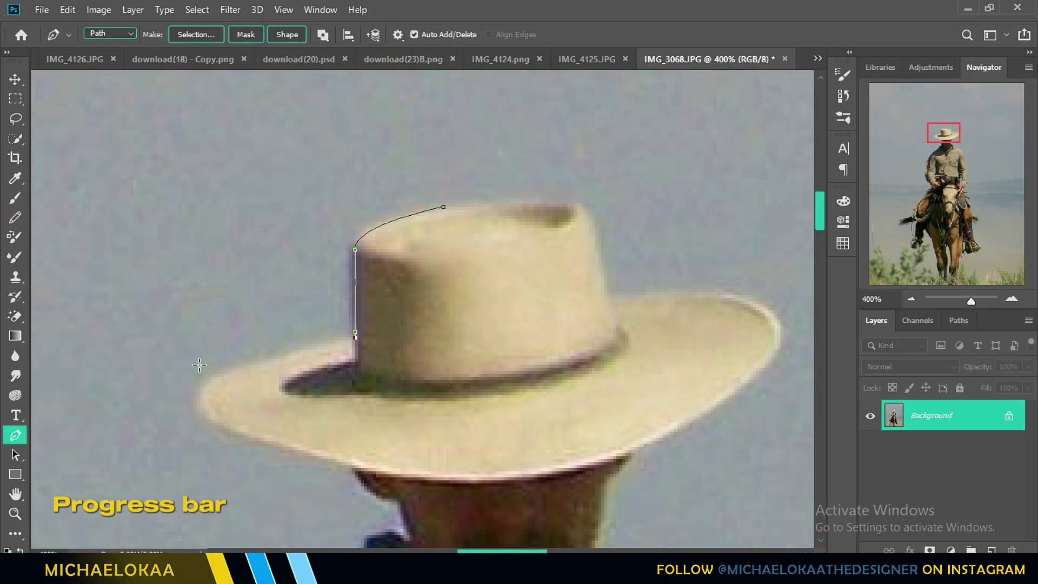
# - Scroll down and right across the photos while tracing the cowboy rider and temple outlines
pyautogui.scroll(-5, 351, 469)
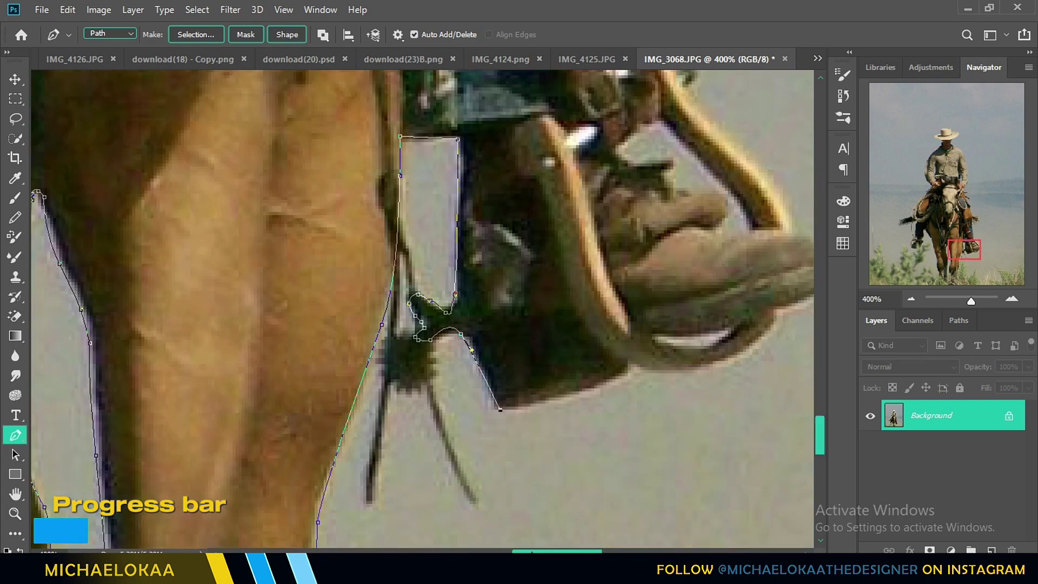
pyautogui.hscroll(5, 379, 425)
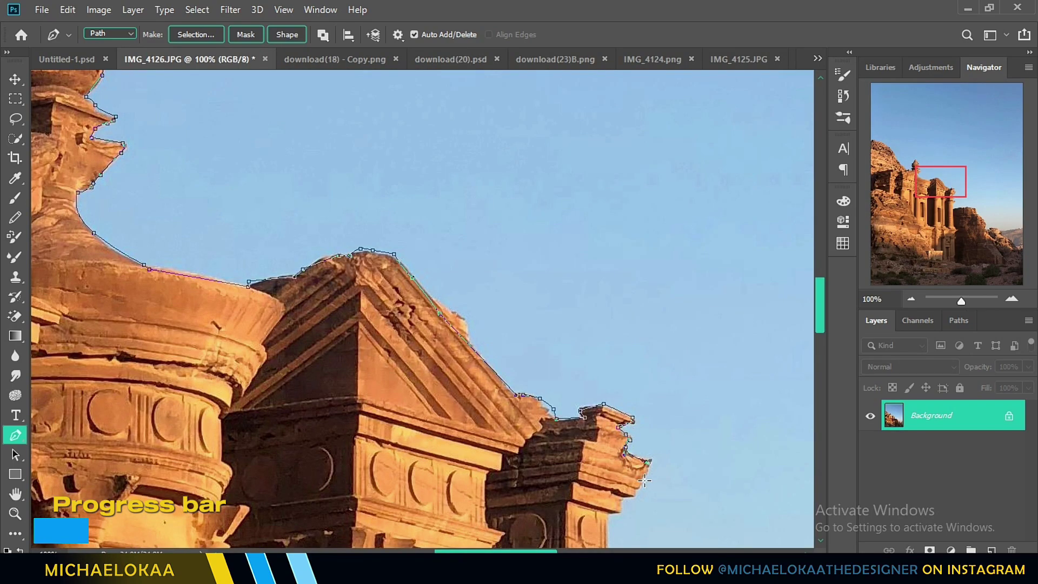
pyautogui.scroll(-5, 608, 517)
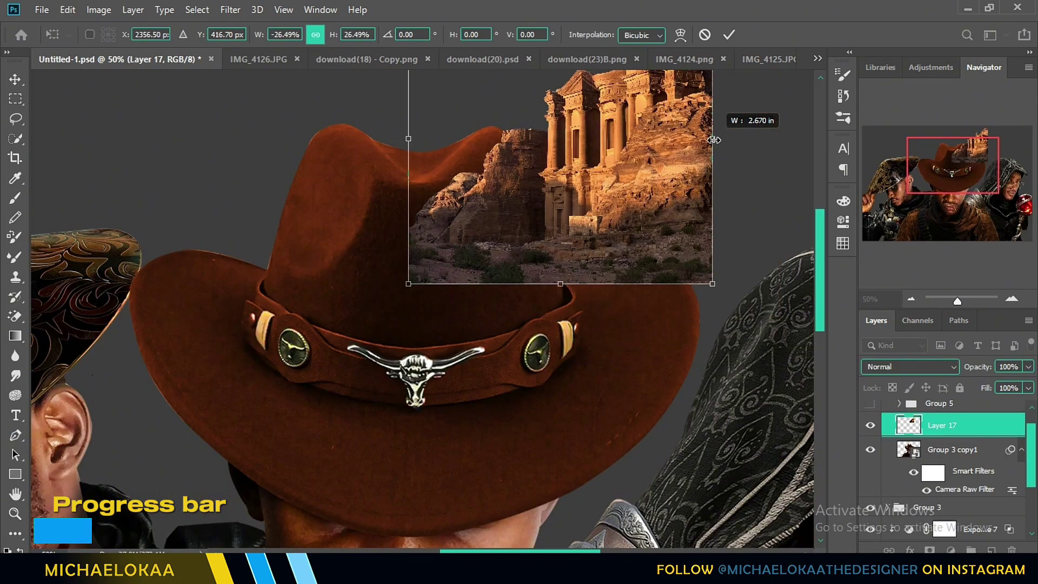
# - Scale the temple onto the hat and paste a desert dunes layer beneath it
pyautogui.moveTo(713, 139); pyautogui.dragTo(340, 227)
pyautogui.click(728, 34)
pyautogui.hotkey('ctrl', 'v')
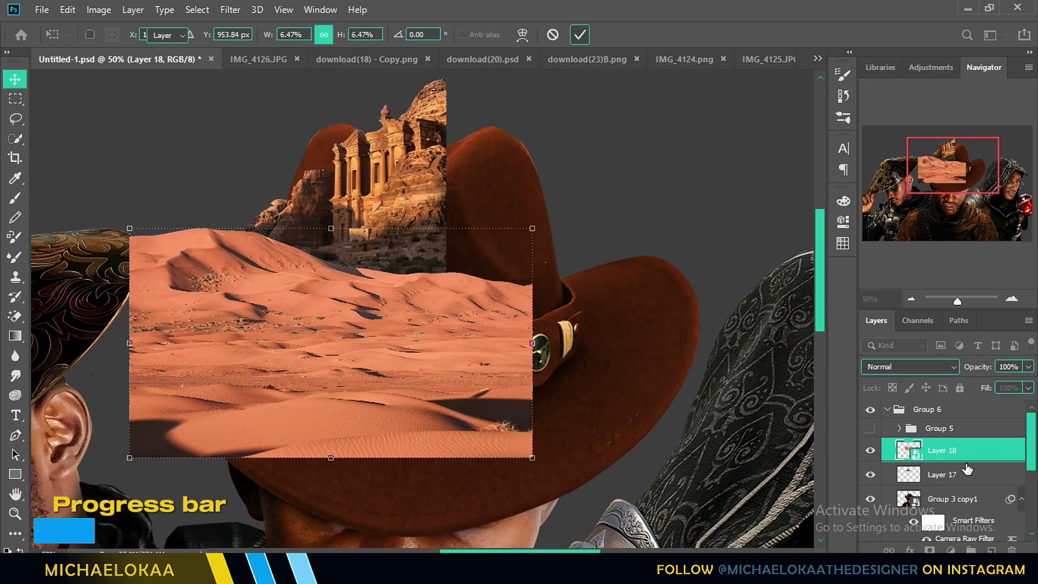
pyautogui.moveTo(967, 455); pyautogui.dragTo(967, 486)
pyautogui.moveTo(397, 352)
pyautogui.mouseDown()
pyautogui.moveTo(409, 340)
pyautogui.moveTo(409, 352)
pyautogui.moveTo(397, 352)
pyautogui.mouseUp()
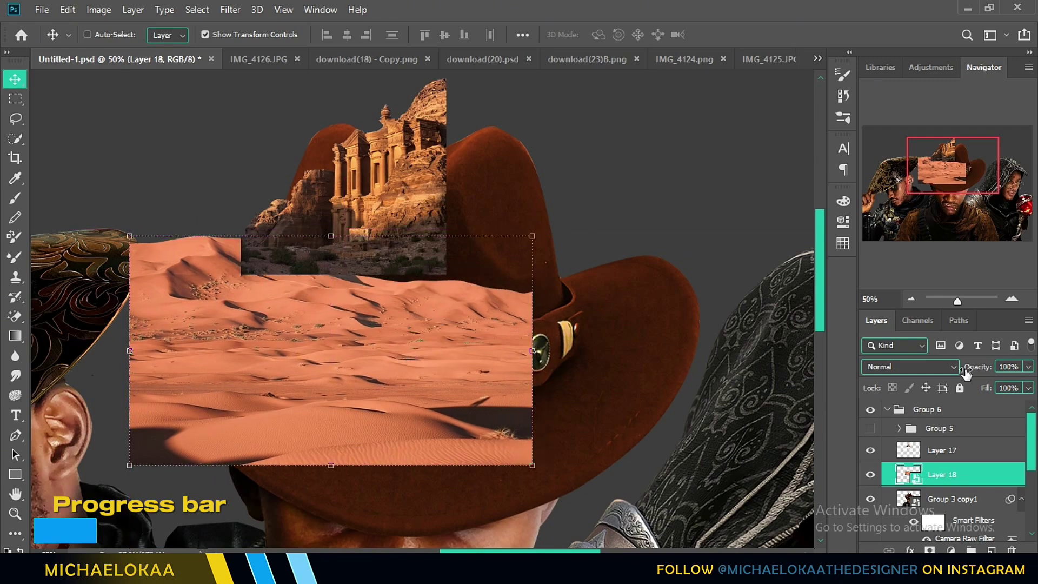
pyautogui.moveTo(492, 342); pyautogui.dragTo(470, 338)
# - Add a second dunes layer below the first and fit a red rock formation at the left
pyautogui.hotkey('ctrl', 'v')
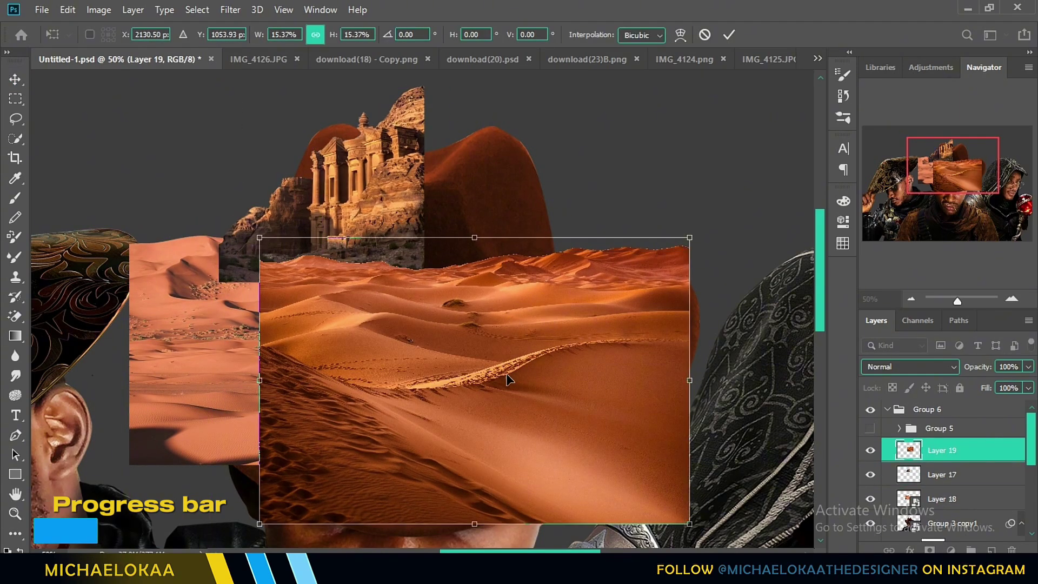
pyautogui.click(729, 35)
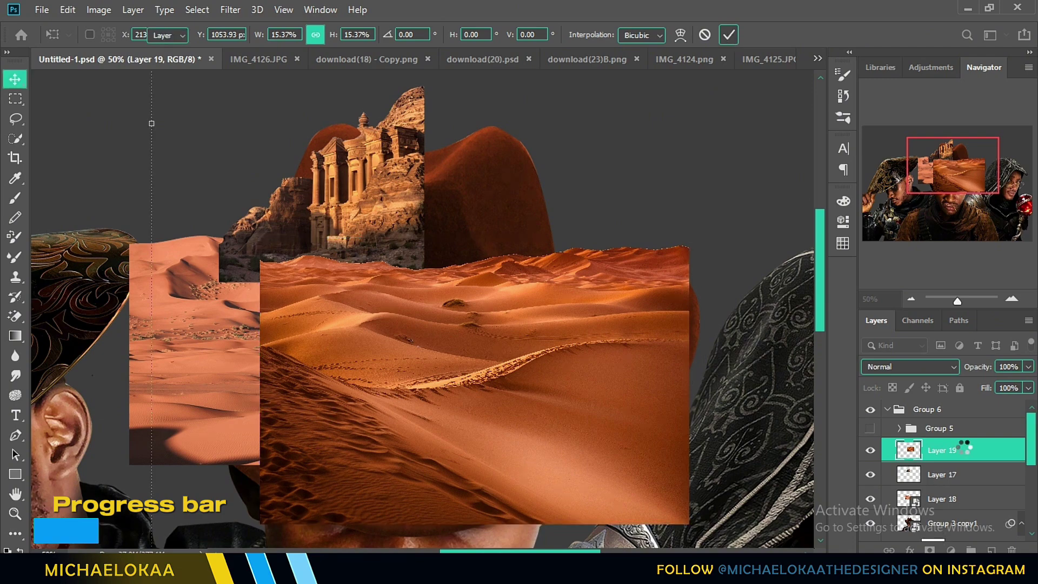
pyautogui.moveTo(959, 490); pyautogui.dragTo(959, 511)
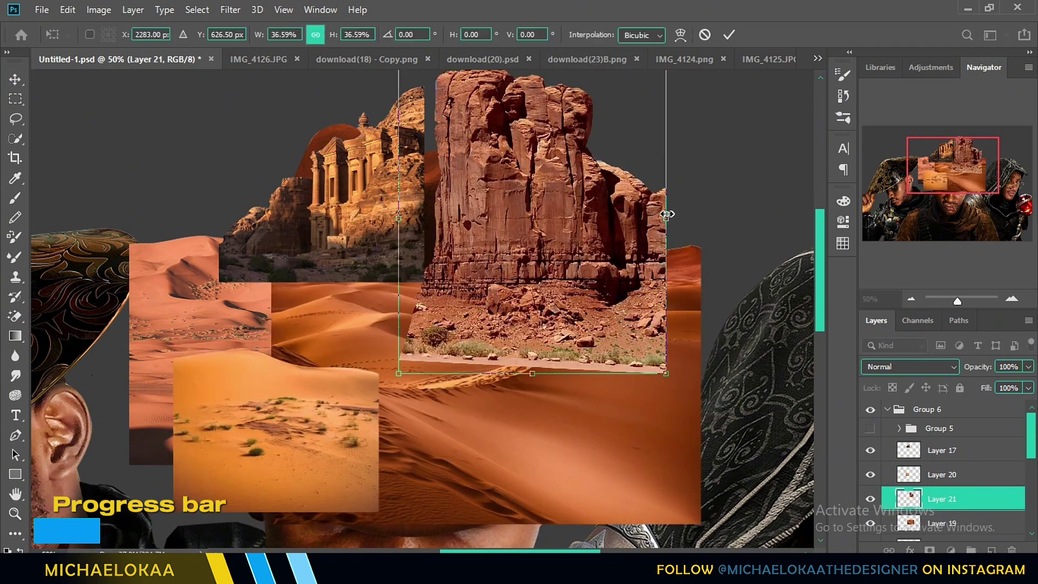
pyautogui.moveTo(573, 227); pyautogui.dragTo(552, 221)
pyautogui.click(728, 35)
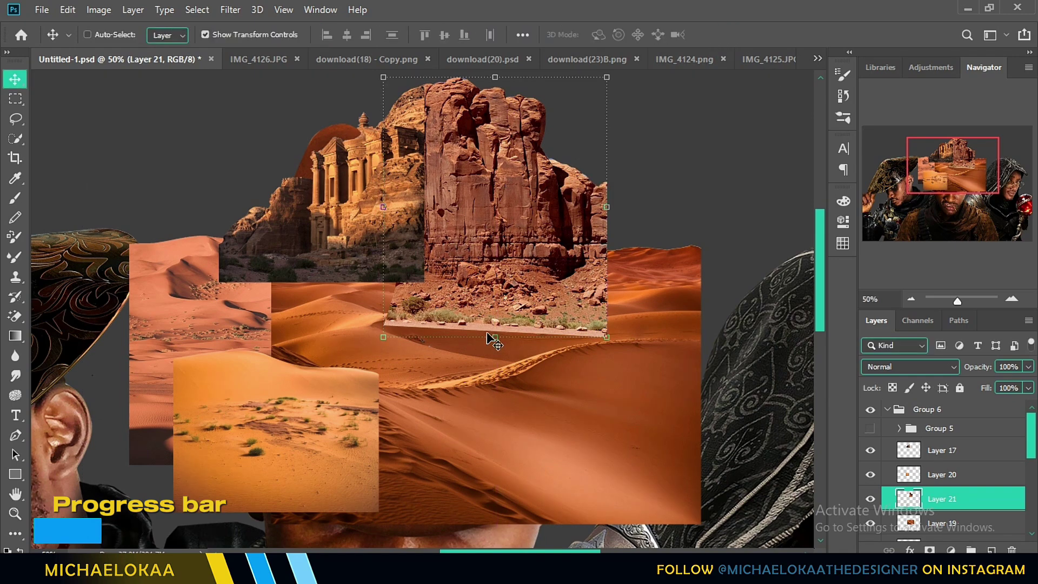
pyautogui.moveTo(492, 335); pyautogui.dragTo(494, 309)
# - Paste a second red rock image at the right, shrunk to about 19%
pyautogui.hotkey('ctrl', 'v')
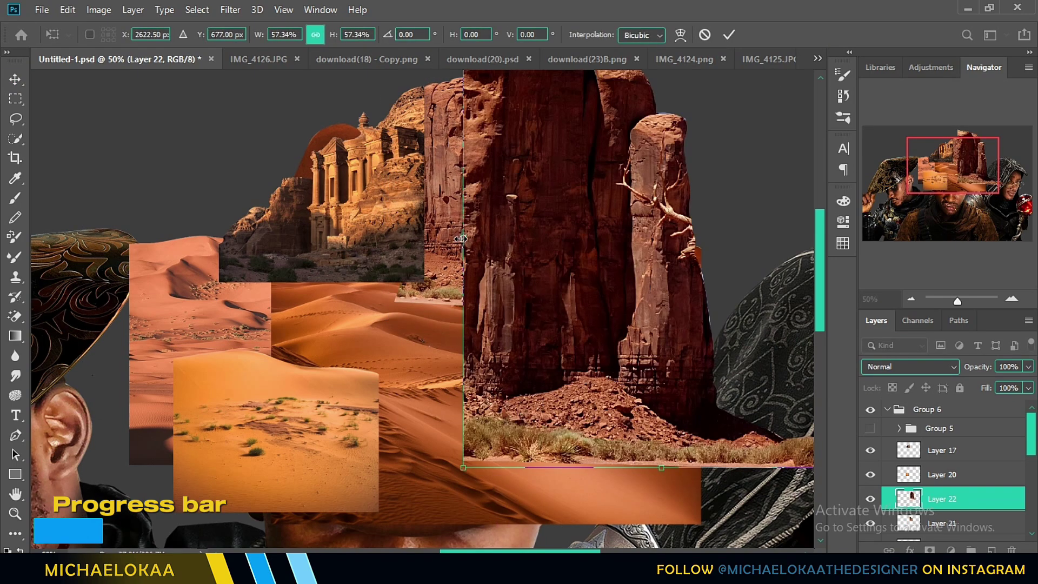
pyautogui.moveTo(579, 286); pyautogui.dragTo(572, 244)
pyautogui.moveTo(740, 138); pyautogui.dragTo(700, 183)
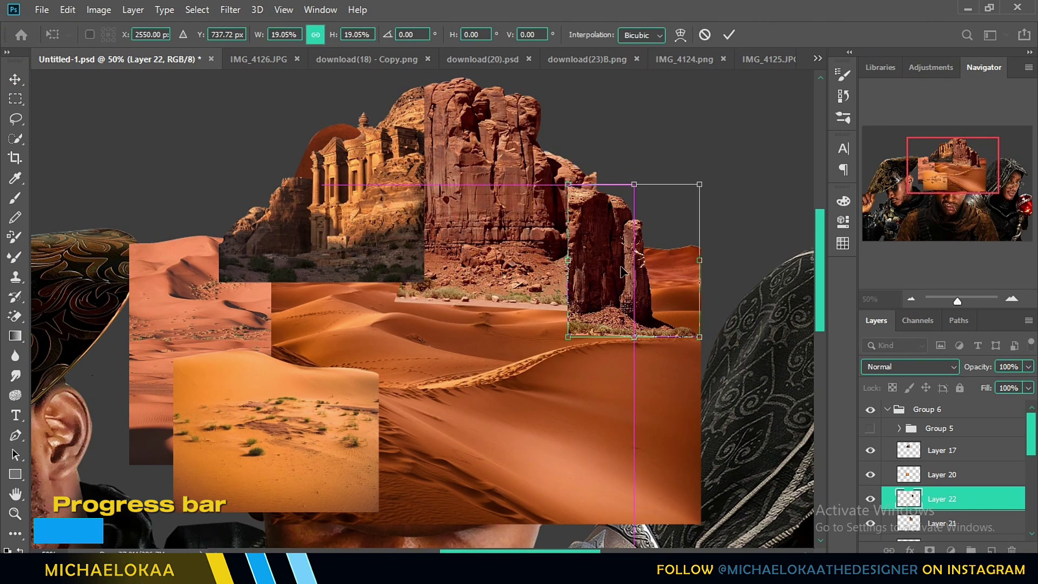
pyautogui.moveTo(627, 270); pyautogui.dragTo(638, 256)
pyautogui.moveTo(713, 321); pyautogui.dragTo(680, 277)
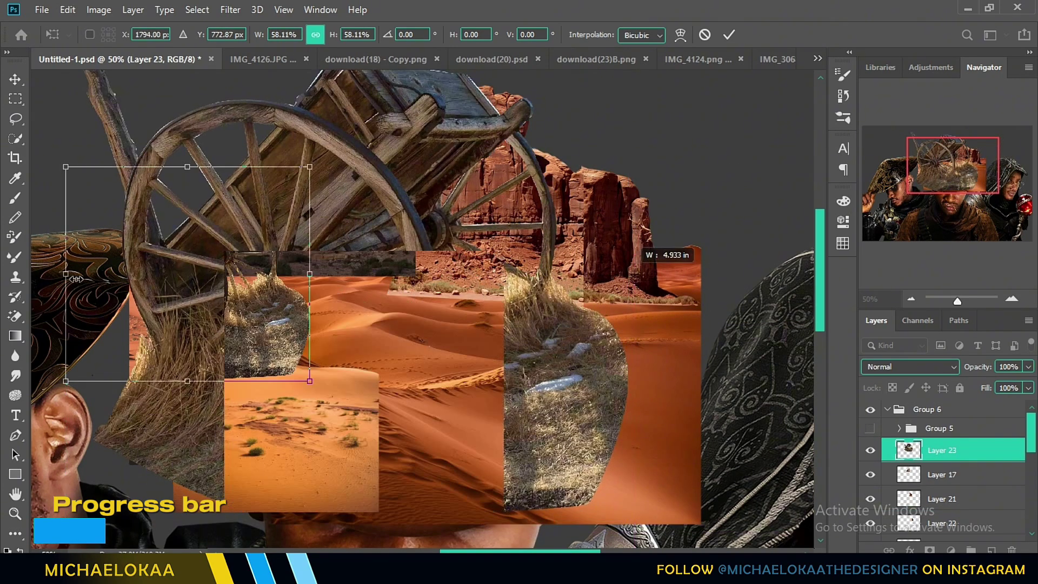
# - Place the wagon and the mounted cowboy on the dunes, then shrink the wagon slightly
pyautogui.moveTo(649, 265); pyautogui.dragTo(299, 354)
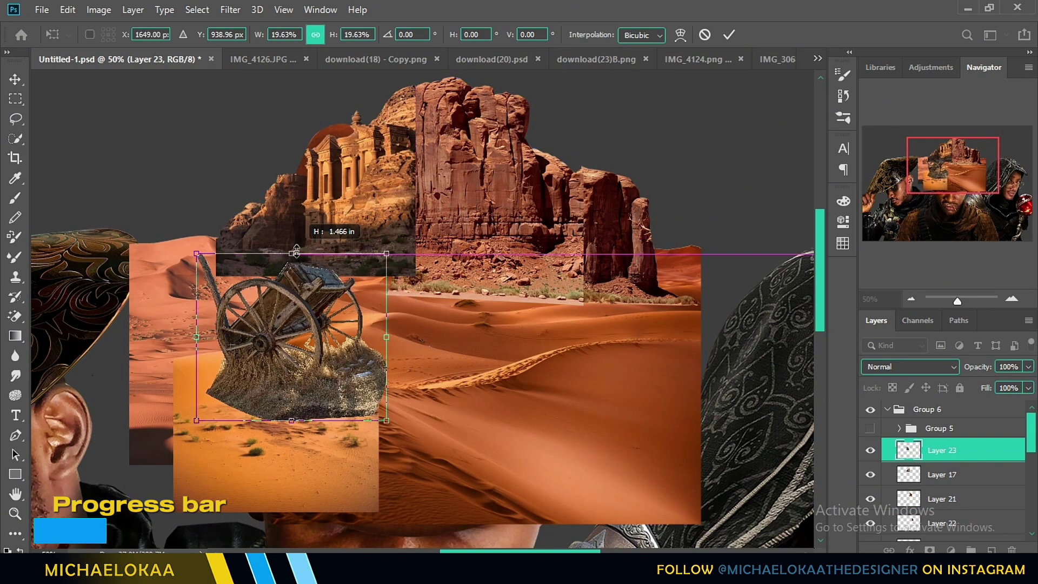
pyautogui.moveTo(297, 246); pyautogui.dragTo(300, 241)
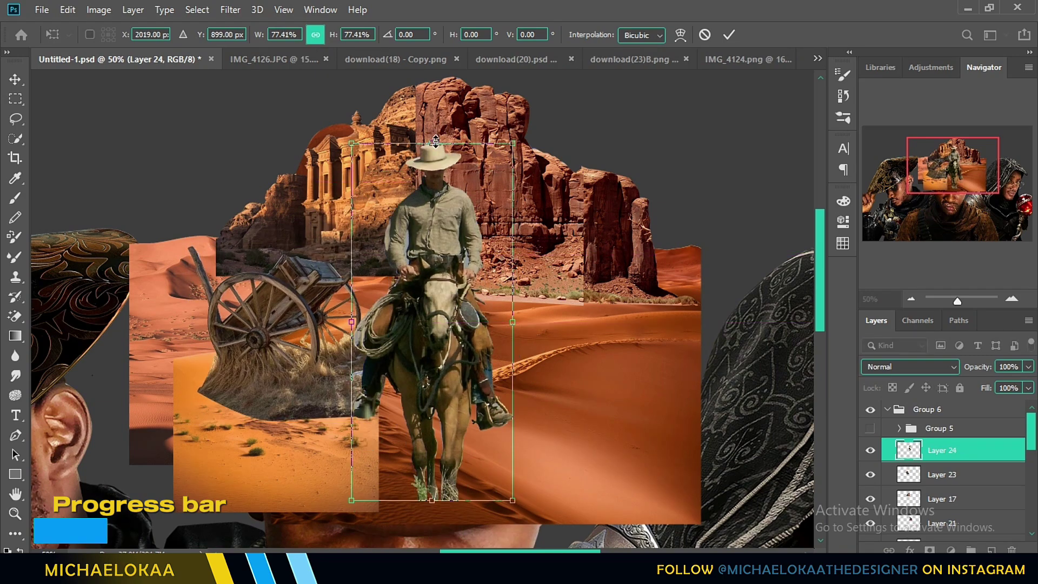
pyautogui.moveTo(495, 142); pyautogui.dragTo(481, 222)
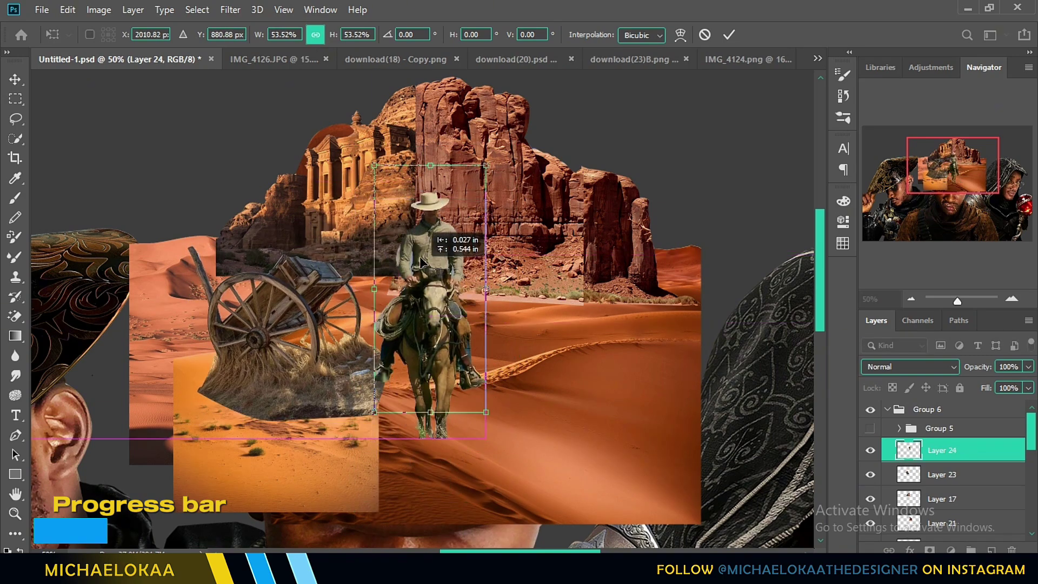
pyautogui.moveTo(421, 403); pyautogui.dragTo(421, 342)
pyautogui.press('Return')
pyautogui.click(941, 474)
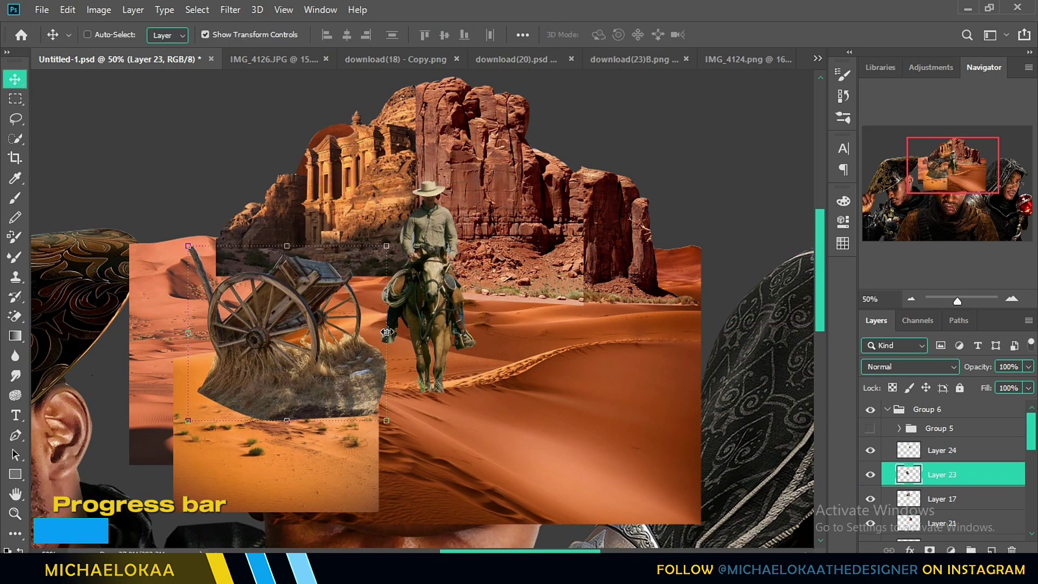
pyautogui.hotkey('ctrl', 't')
pyautogui.moveTo(372, 418); pyautogui.dragTo(361, 409)
pyautogui.press('Return')
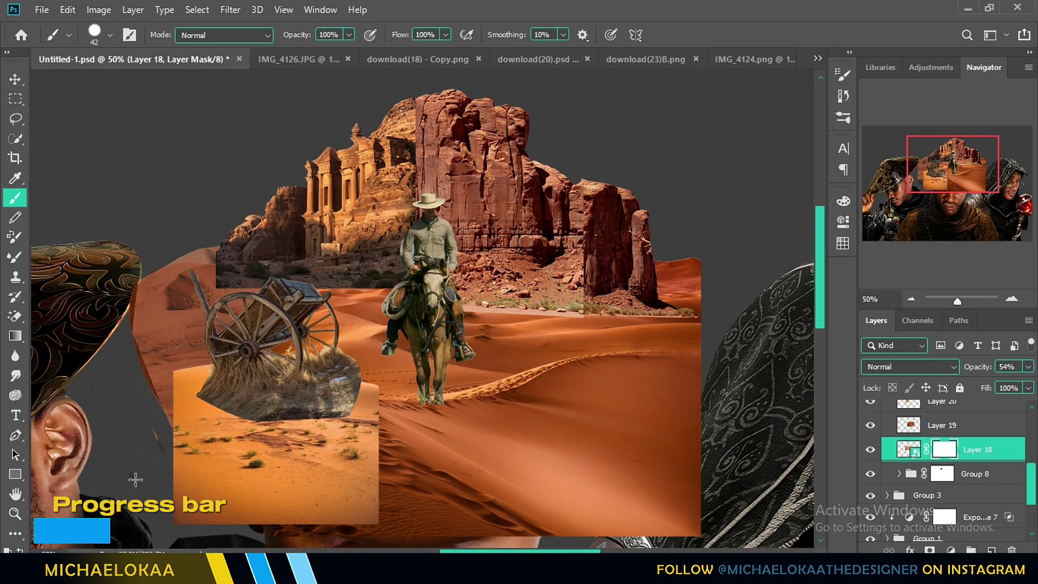
# - Paint the desert layer masks, including Layer 17's, with a soft brush at about 29% opacity
pyautogui.rightClick(162, 320)
pyautogui.press('Return')
pyautogui.press('6')
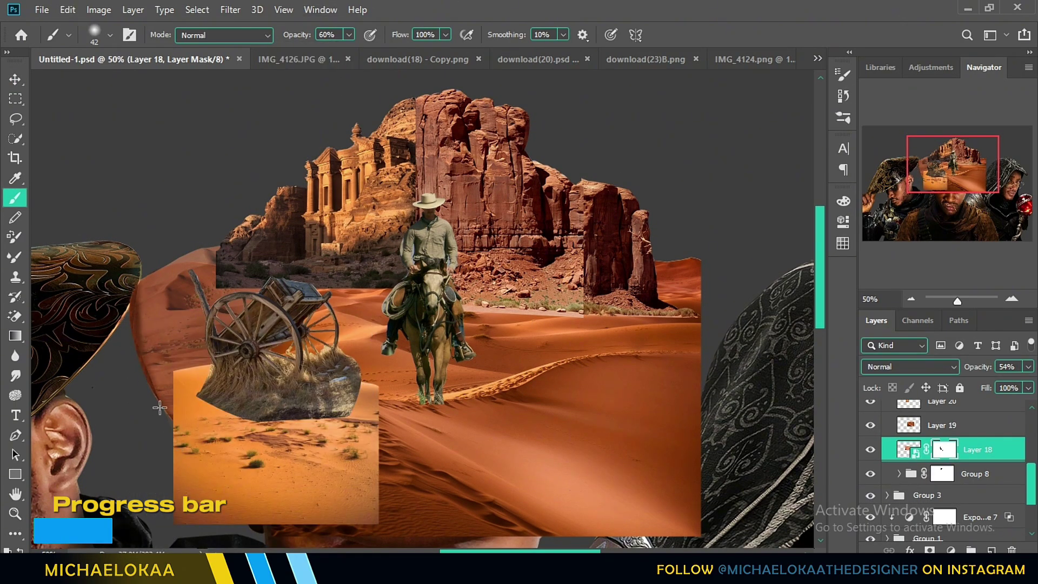
pyautogui.moveTo(348, 38); pyautogui.dragTo(323, 56)
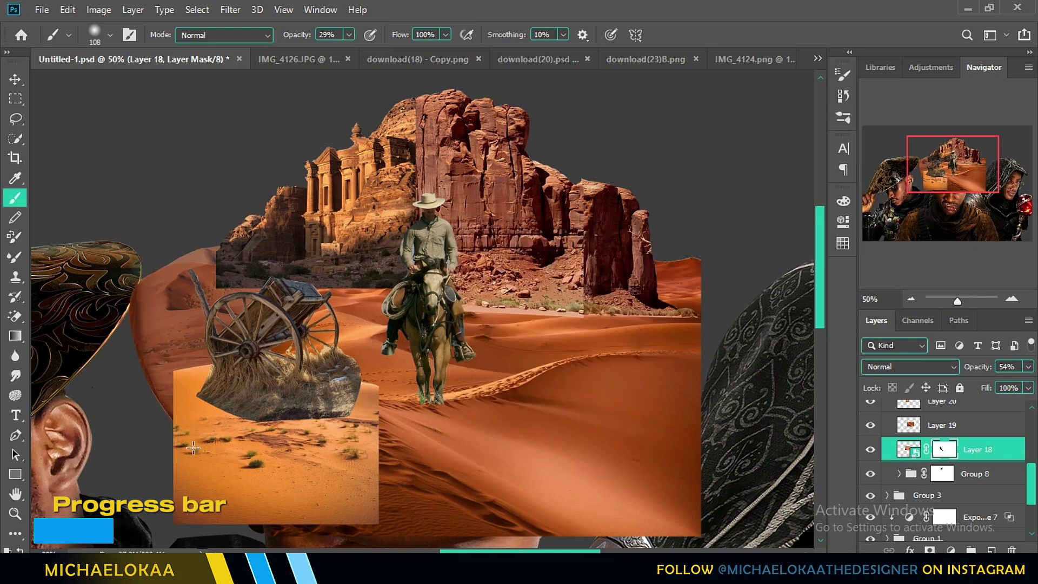
pyautogui.scroll(3, 867, 431)
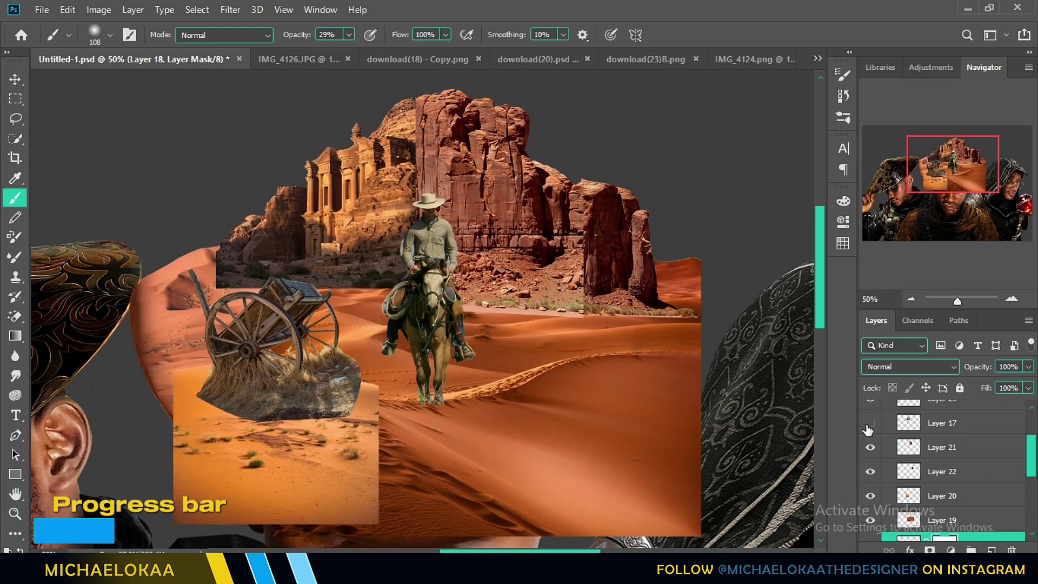
pyautogui.click(961, 428)
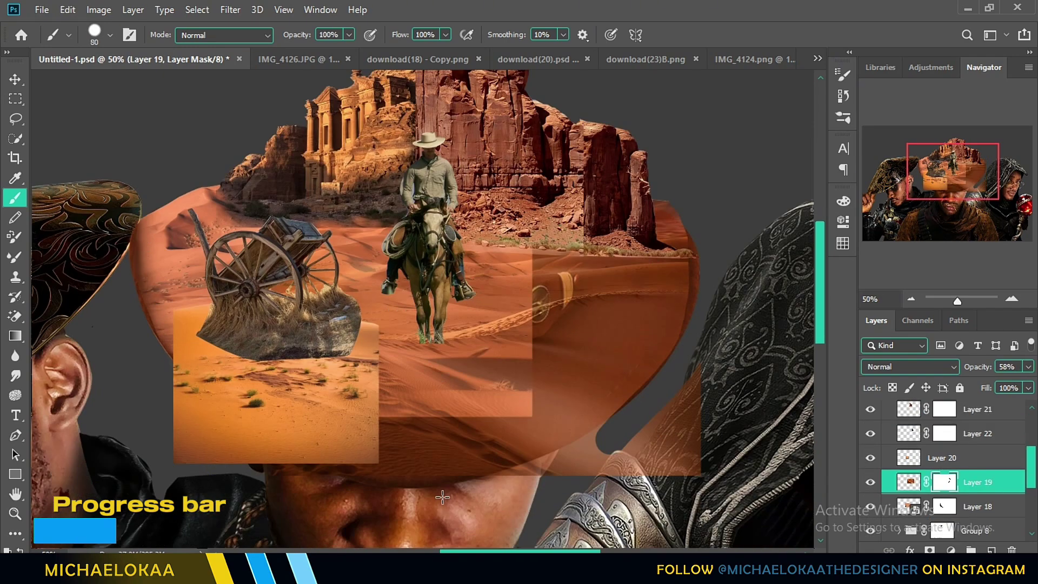
pyautogui.click(349, 36)
pyautogui.hotkey('shift', '[')
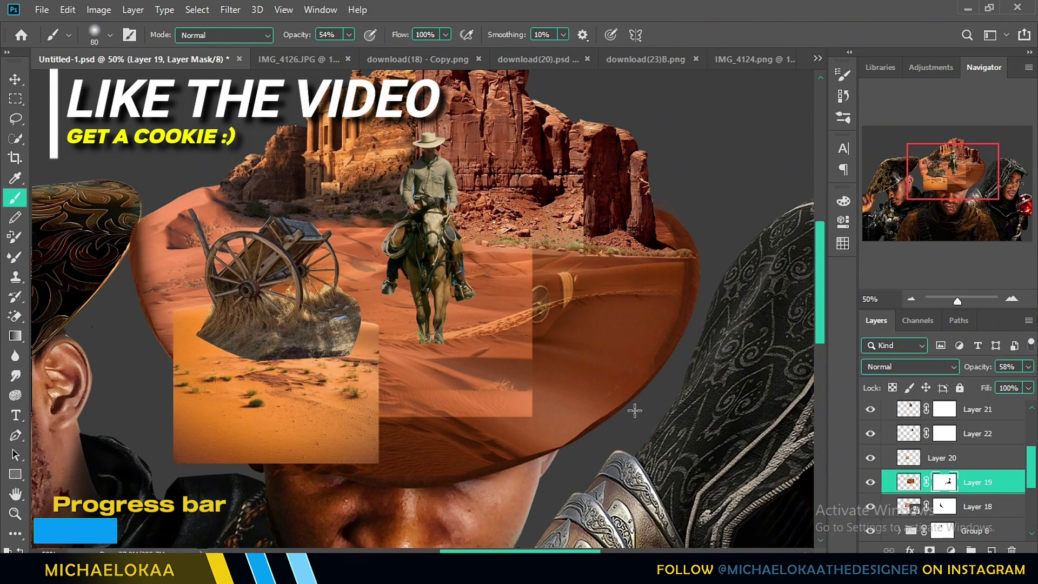
# - Add a Color Balance adjustment (Red +61, Blue -17), shade under the wagon, and enlarge the colour fill
pyautogui.click(951, 550)
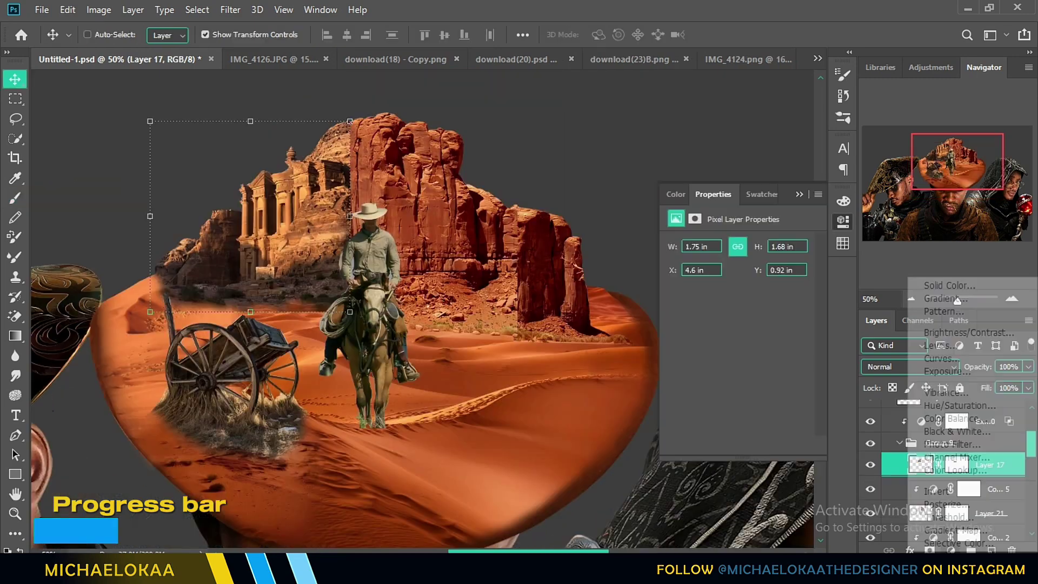
pyautogui.click(935, 419)
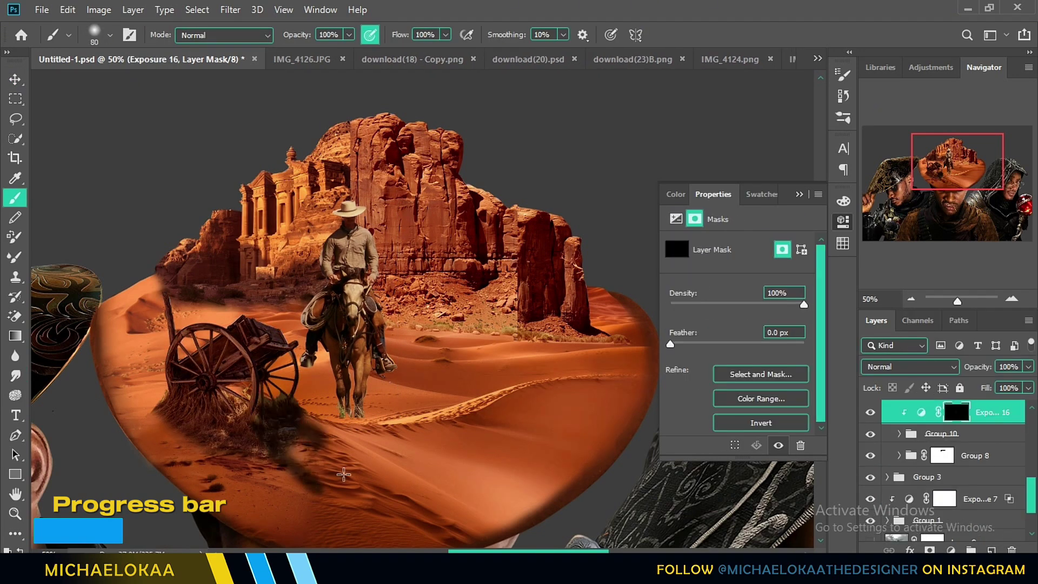
pyautogui.moveTo(341, 475)
pyautogui.mouseDown()
pyautogui.moveTo(319, 480)
pyautogui.moveTo(358, 489)
pyautogui.moveTo(242, 461)
pyautogui.moveTo(171, 420)
pyautogui.moveTo(247, 444)
pyautogui.moveTo(256, 461)
pyautogui.moveTo(181, 427)
pyautogui.mouseUp()
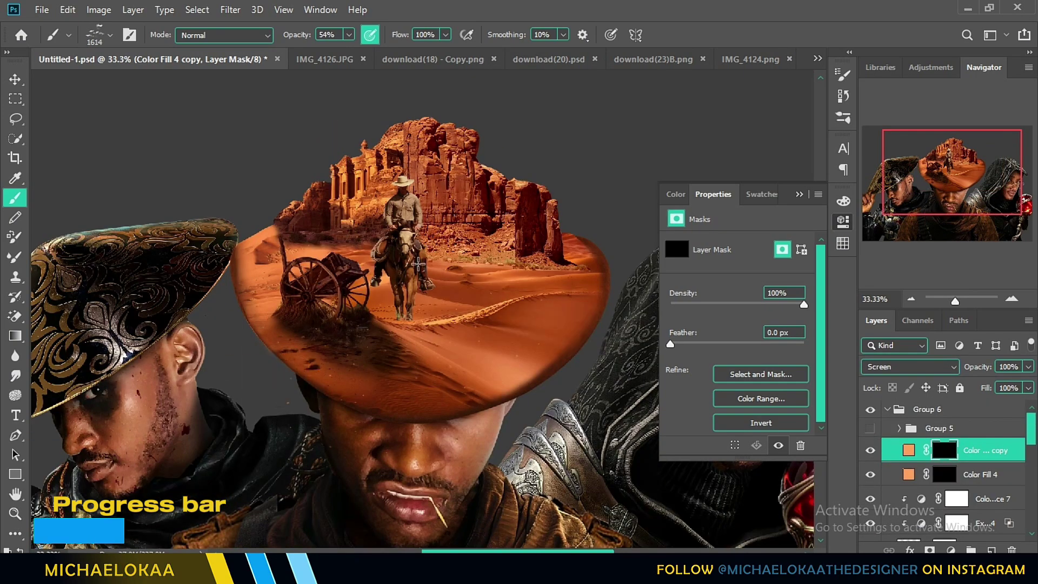
pyautogui.hotkey('ctrl', 't')
pyautogui.moveTo(508, 281); pyautogui.dragTo(573, 246)
pyautogui.moveTo(426, 291); pyautogui.dragTo(427, 292)
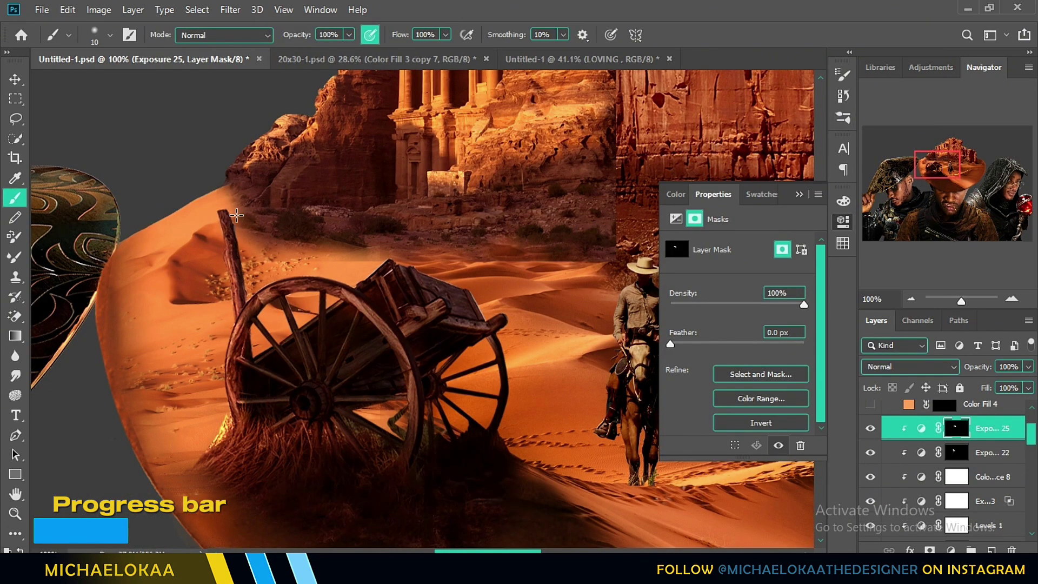
# - Set the desert Exposure to -5.45 and paint it in right of the wheel hub
pyautogui.click(676, 219)
pyautogui.moveTo(691, 281); pyautogui.dragTo(696, 282)
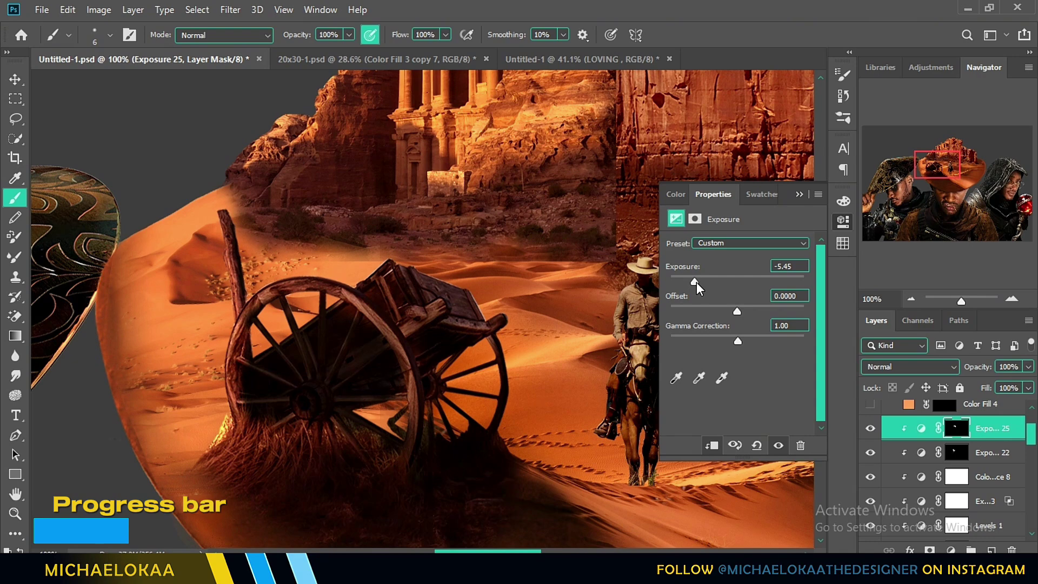
pyautogui.press('4')
pyautogui.press('5')
pyautogui.moveTo(328, 420); pyautogui.dragTo(382, 437)
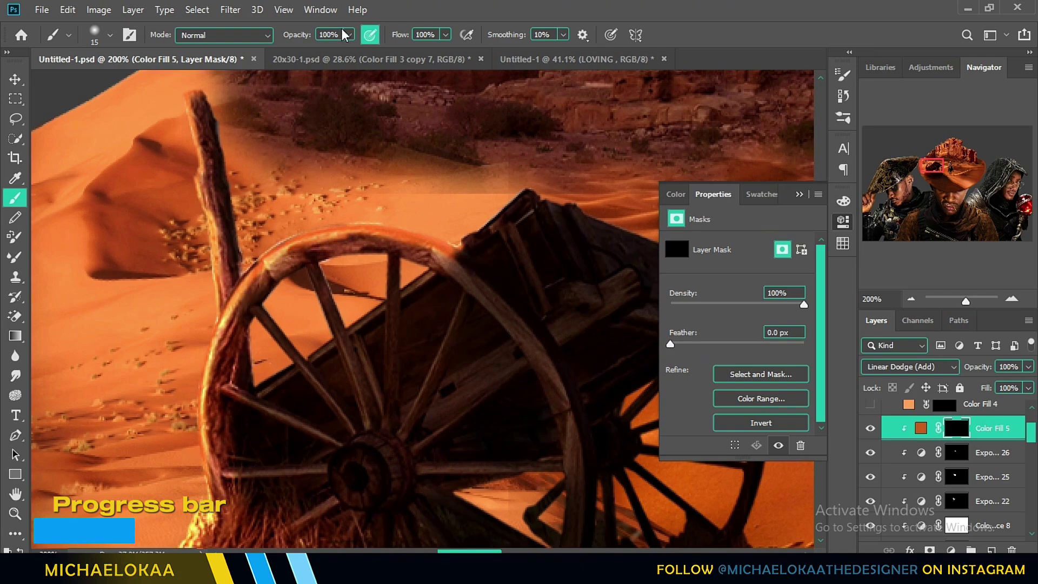
pyautogui.moveTo(349, 34); pyautogui.dragTo(320, 54)
pyautogui.press(']')
pyautogui.press(']')
pyautogui.press(']')
pyautogui.press(']')
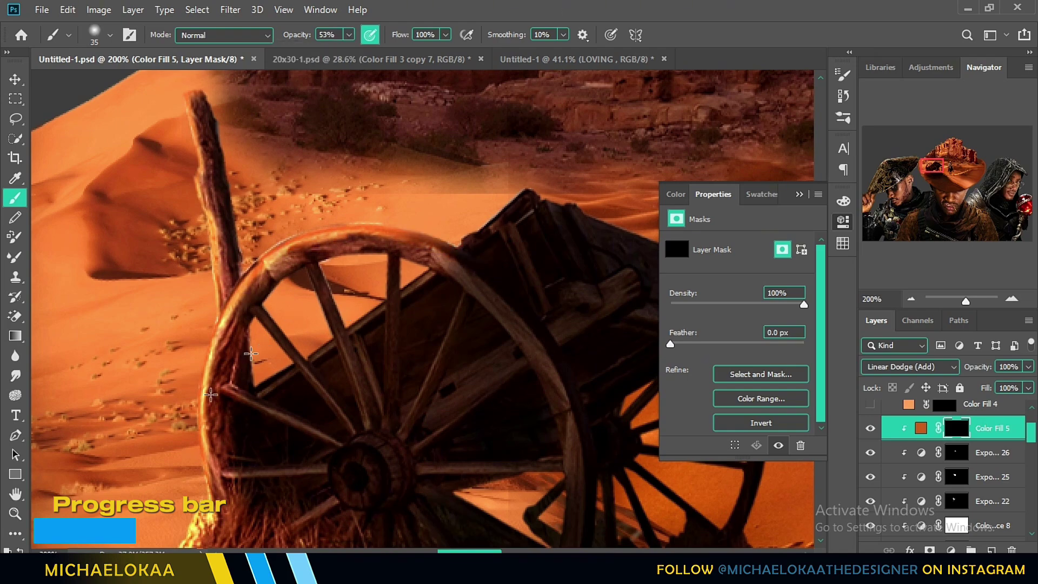
# - Recolour Color Fill 5 a lighter orange and paint its glow along the wagon wheel rim
pyautogui.doubleClick(921, 428)
pyautogui.click(690, 308)
pyautogui.click(887, 287)
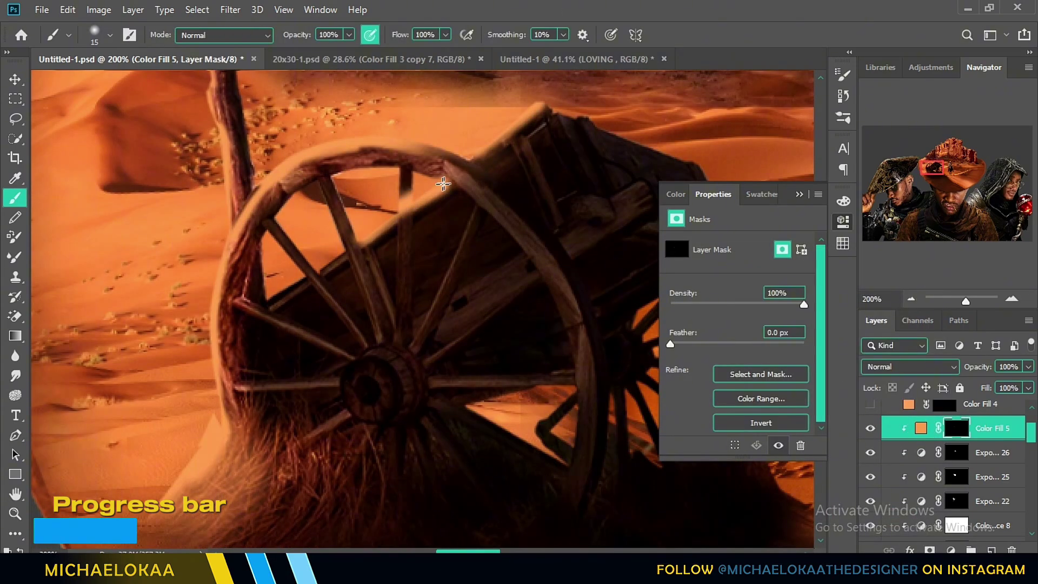
pyautogui.moveTo(267, 297); pyautogui.dragTo(264, 311)
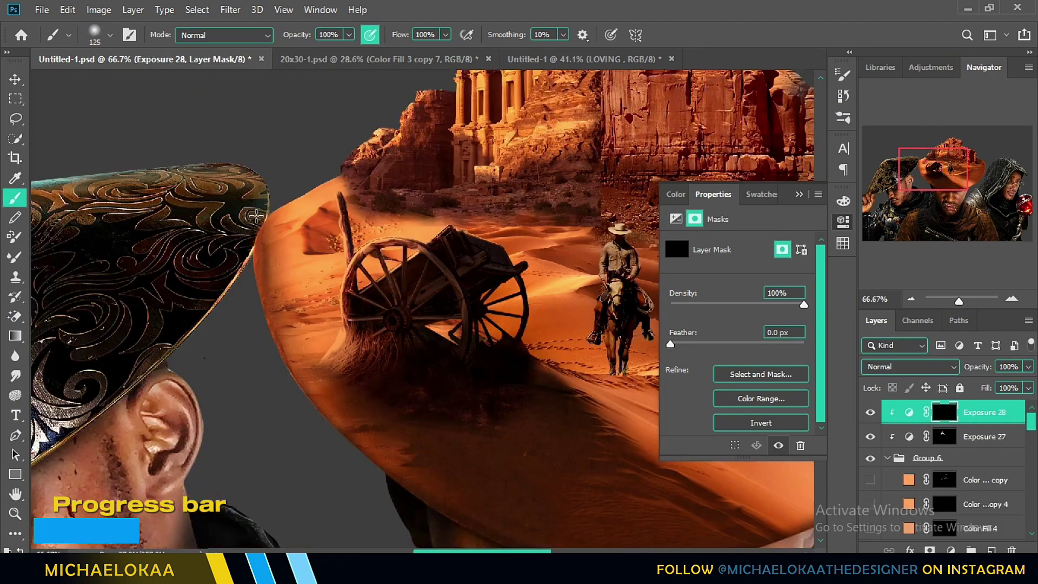
pyautogui.moveTo(258, 216)
pyautogui.mouseDown()
pyautogui.moveTo(280, 343)
pyautogui.moveTo(303, 397)
pyautogui.mouseUp()
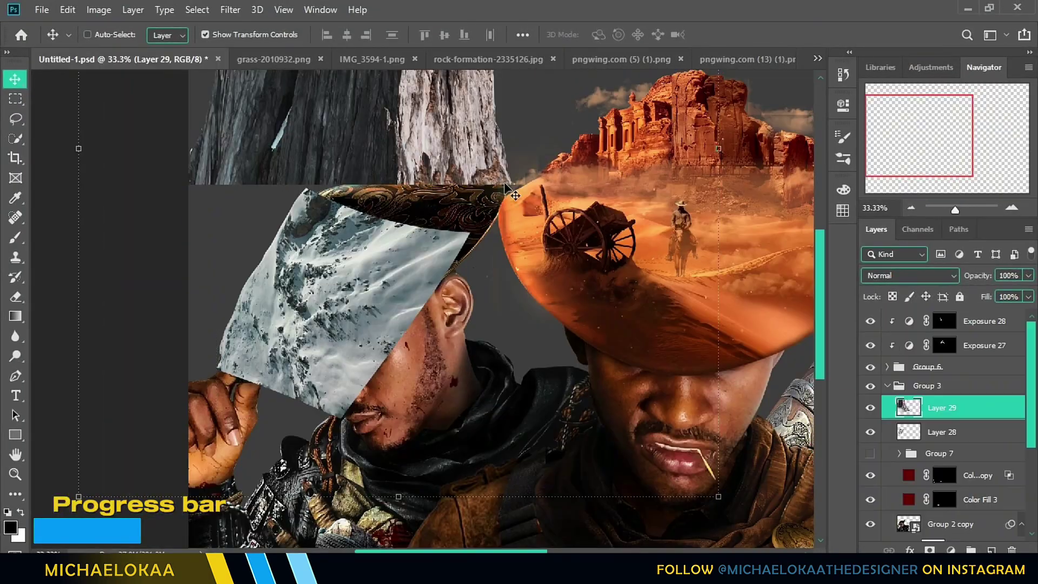
# - Scale Layer 29's snowy rock texture down to about 26% over the left hat and flip it horizontally
pyautogui.moveTo(356, 154); pyautogui.dragTo(449, 206)
pyautogui.scroll(3, 449, 243)
pyautogui.moveTo(450, 292); pyautogui.dragTo(427, 323)
pyautogui.rightClick(411, 291)
pyautogui.click(473, 477)
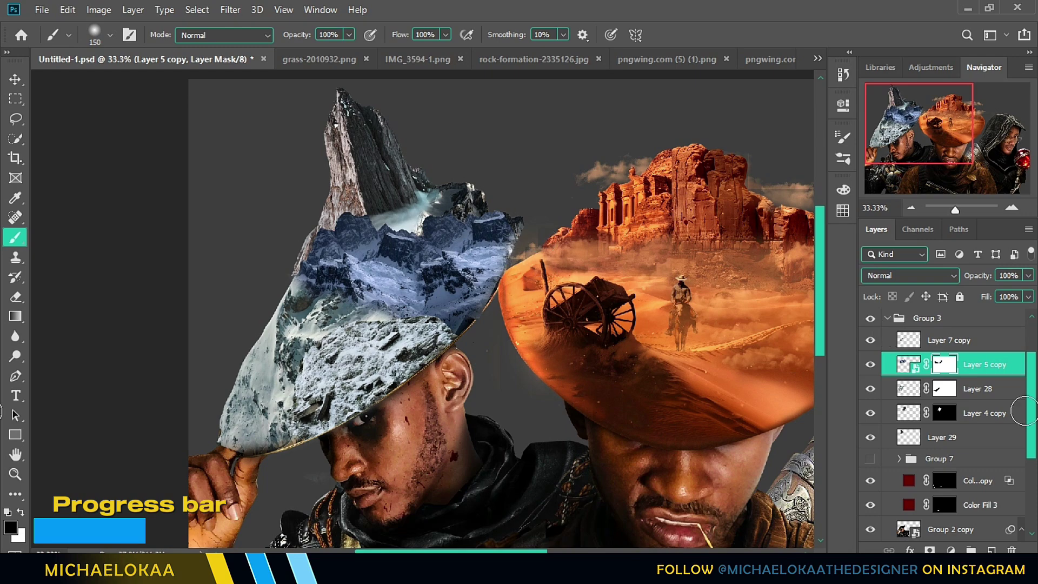
pyautogui.click(943, 437)
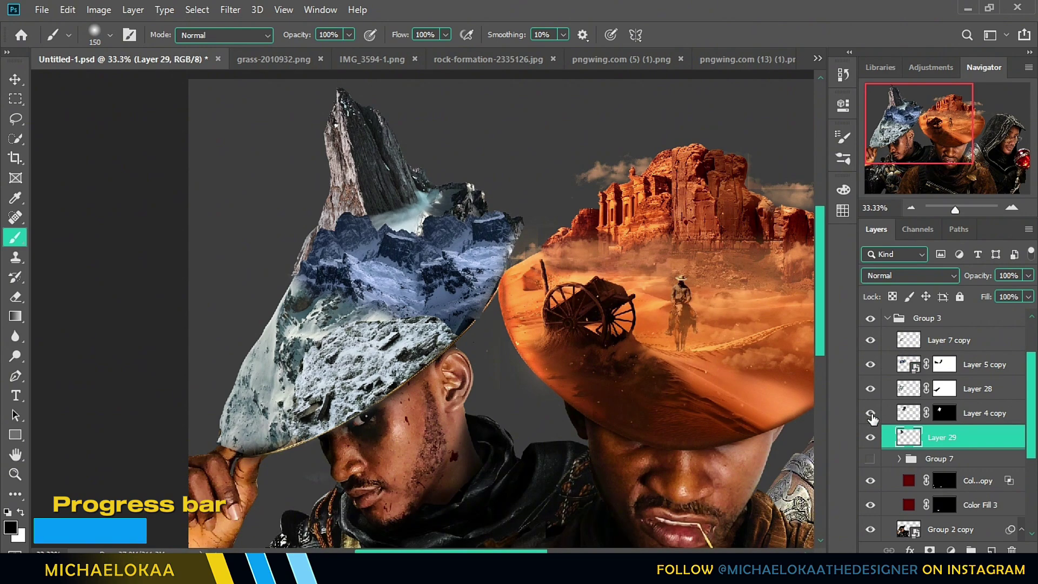
pyautogui.press('v')
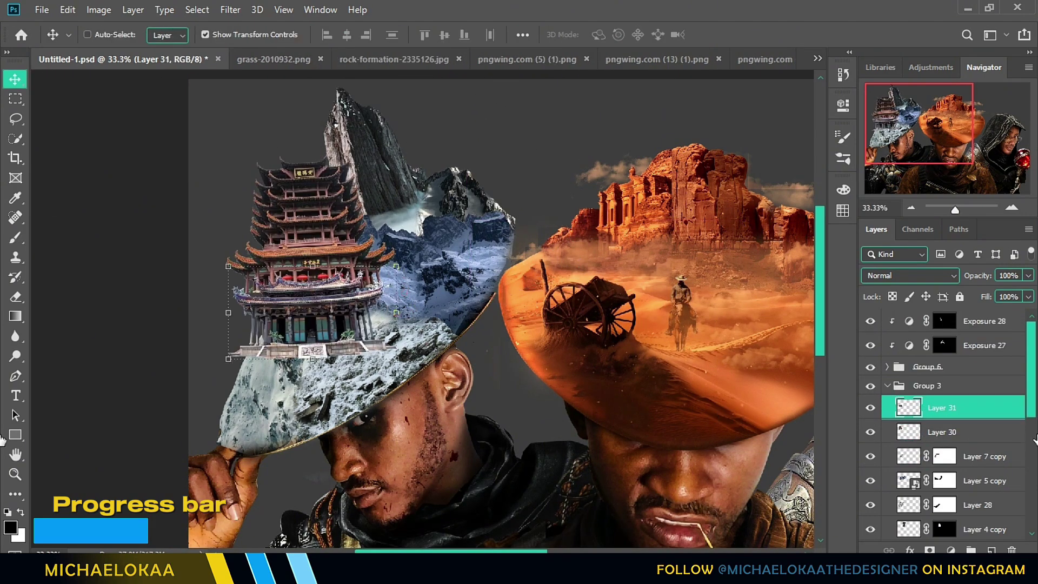
# - Tilt the pagoda layers to match the hat and darken the snowy scene with Exposure
pyautogui.keyDown('shift'); pyautogui.click(943, 431); pyautogui.keyUp('shift')
pyautogui.hotkey('ctrl', 't')
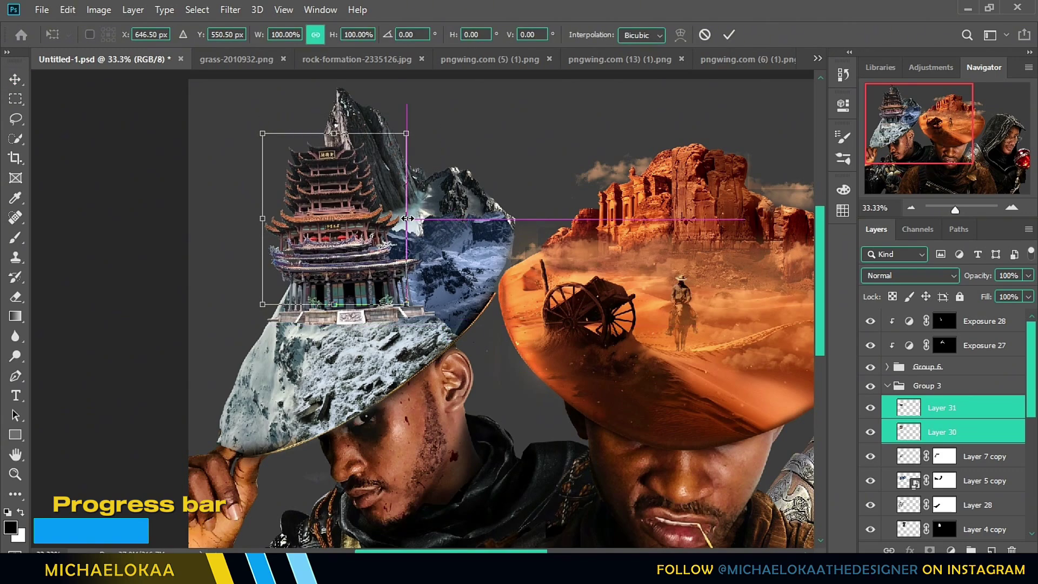
pyautogui.moveTo(427, 211); pyautogui.dragTo(731, 24)
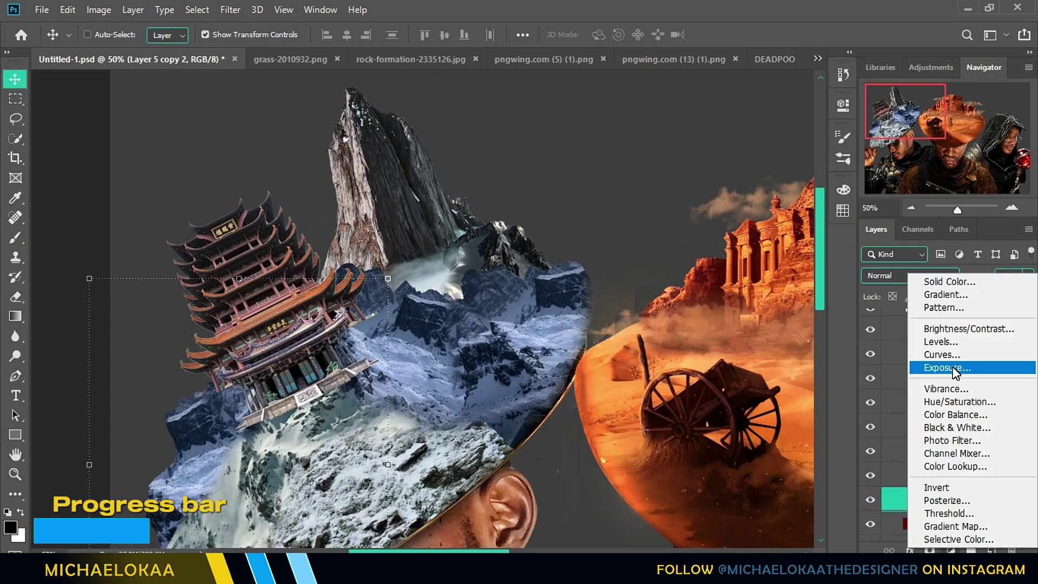
pyautogui.click(876, 364)
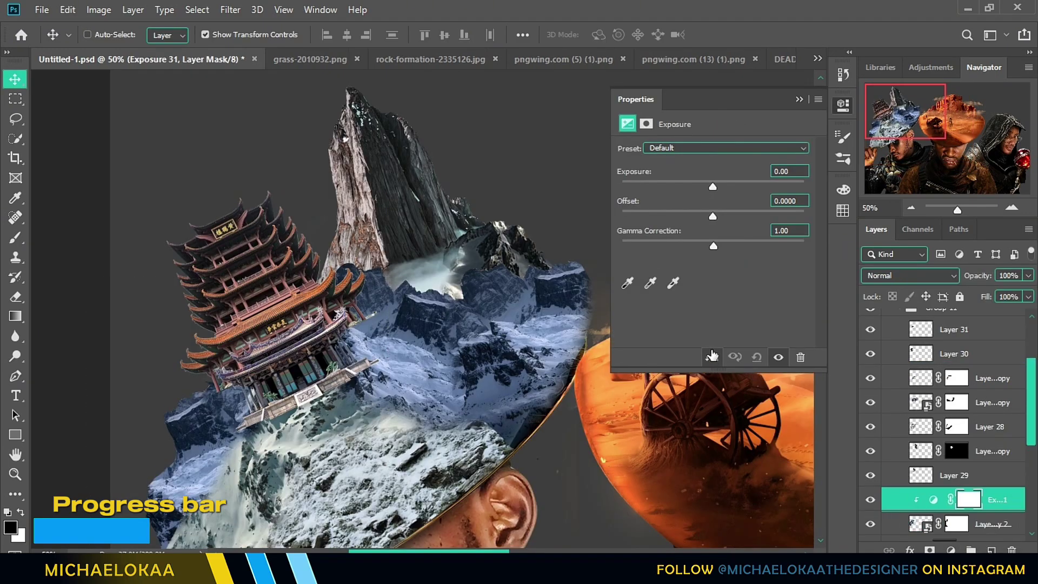
pyautogui.moveTo(713, 186); pyautogui.dragTo(689, 183)
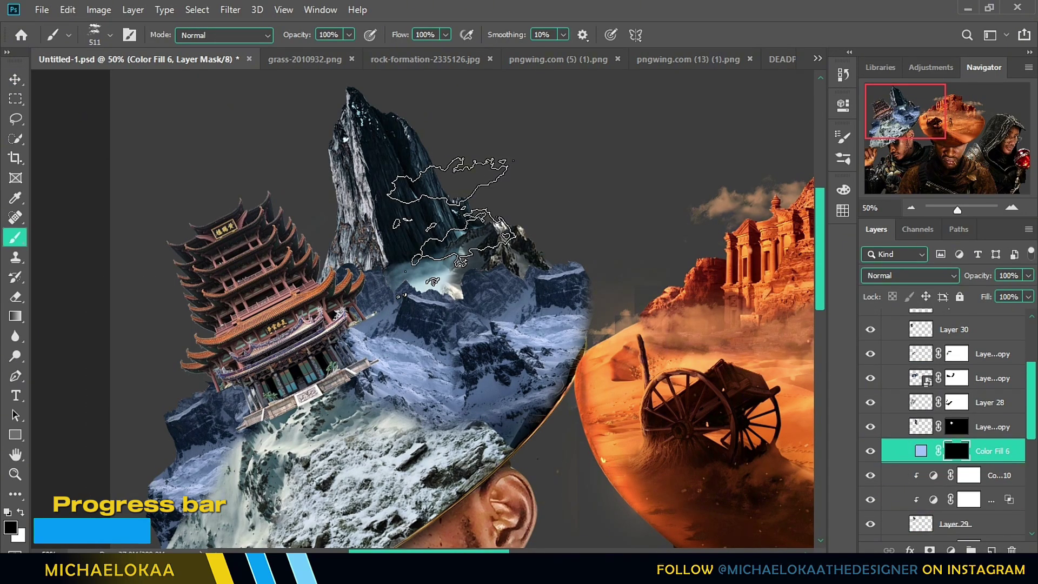
# - Stamp wispy clouds around the mountain peak with a cloud brush
pyautogui.click(481, 162)
pyautogui.press('v')
pyautogui.moveTo(475, 173); pyautogui.dragTo(460, 186)
# - Move Color Fill 6 up and add clipped Color Balance and Exposure adjustments to the mountain
pyautogui.moveTo(989, 451); pyautogui.dragTo(989, 340)
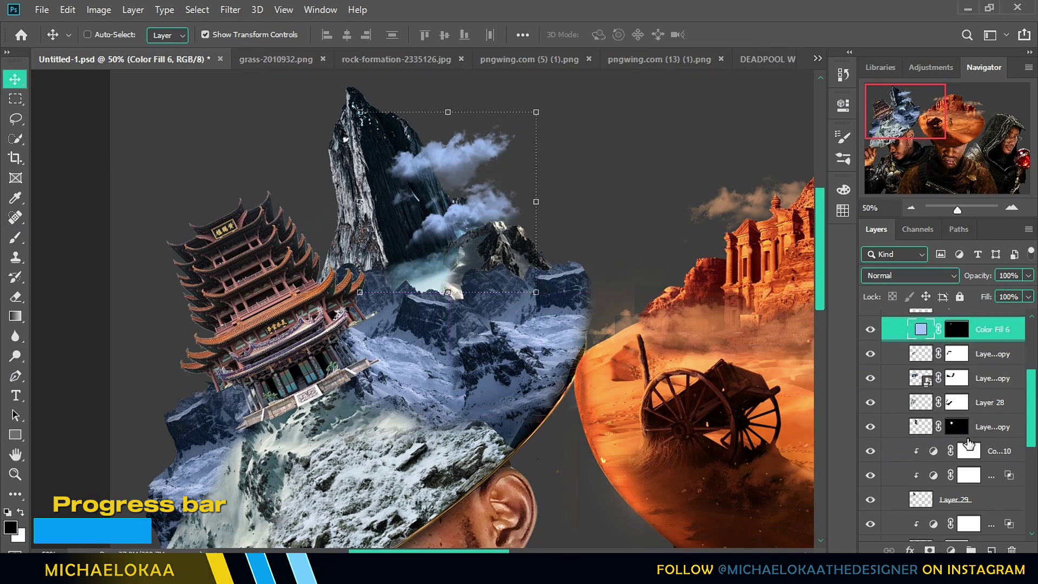
pyautogui.click(992, 427)
pyautogui.click(950, 550)
pyautogui.click(929, 421)
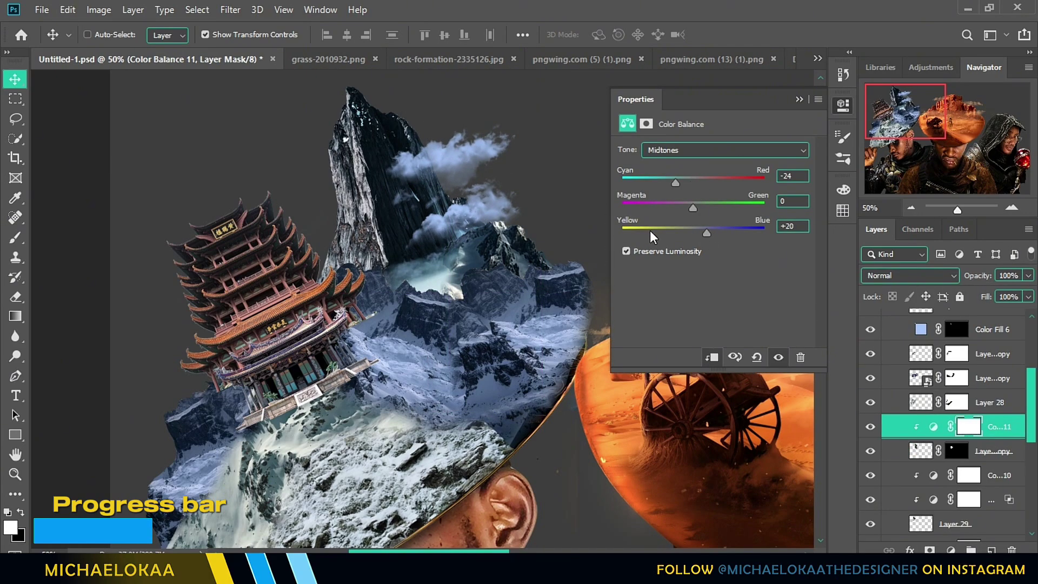
pyautogui.hotkey('alt', '[')
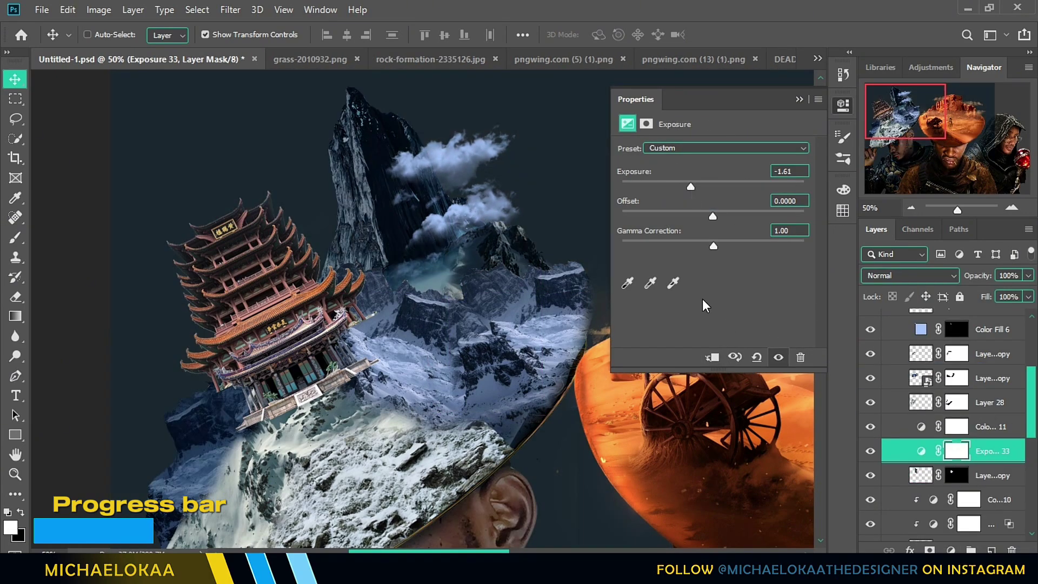
# - Rotate the copied bluish haze fill about -14 degrees and commit it
pyautogui.click(988, 426)
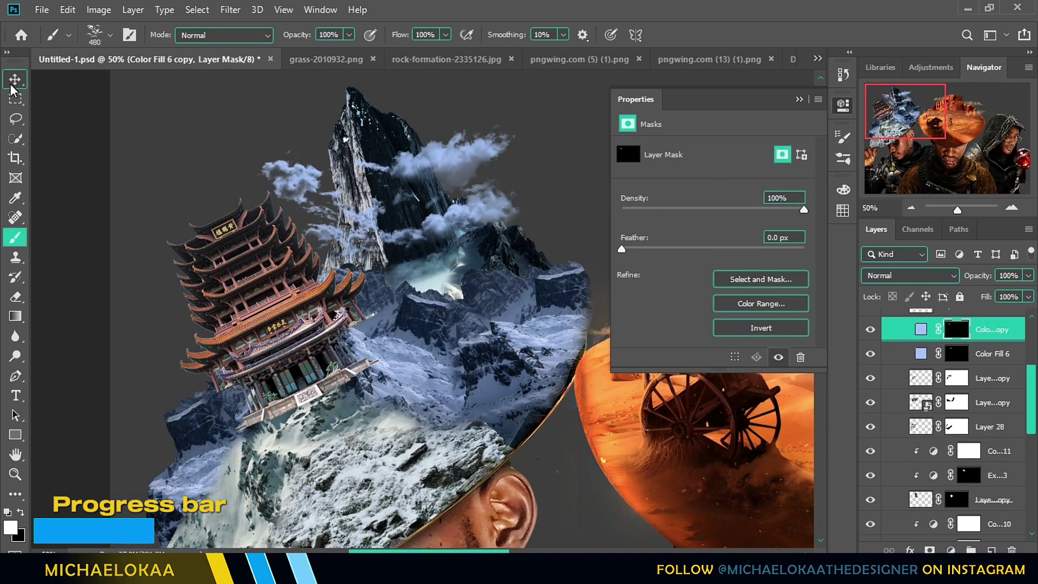
pyautogui.hotkey('ctrl', 't')
pyautogui.moveTo(462, 184)
pyautogui.mouseDown()
pyautogui.moveTo(446, 152)
pyautogui.moveTo(365, 218)
pyautogui.mouseUp()
pyautogui.press('Return')
pyautogui.scroll(2, 357, 222)
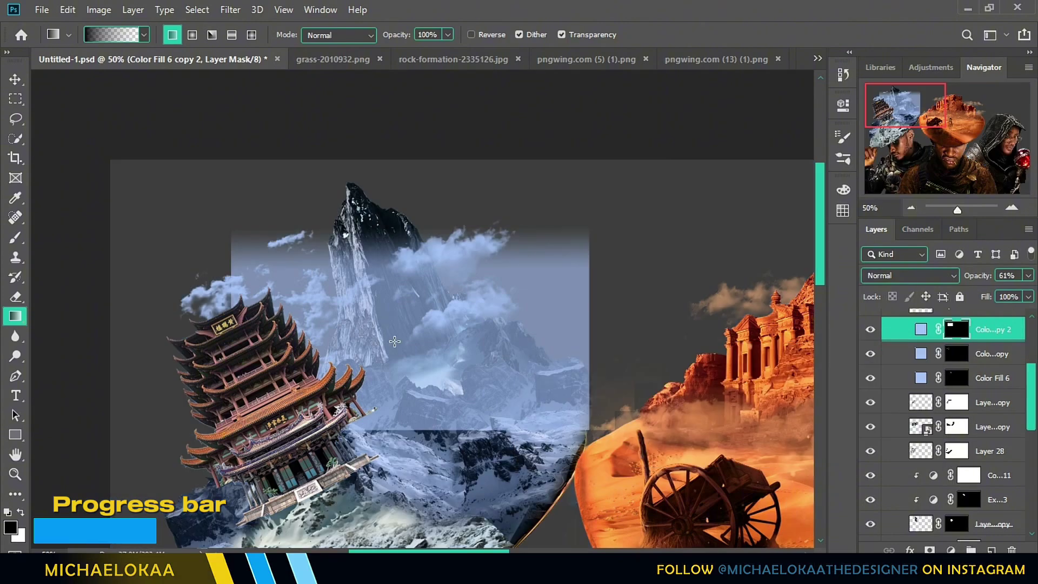
# - Darken the mountains to exposure -2.67, shift midtones toward cyan, and ready the fill mask for white
pyautogui.hotkey('ctrl', '[')
pyautogui.hotkey('ctrl', '[')
pyautogui.hotkey('ctrl', '[')
pyautogui.hotkey('ctrl', '[')
pyautogui.hotkey('ctrl', '[')
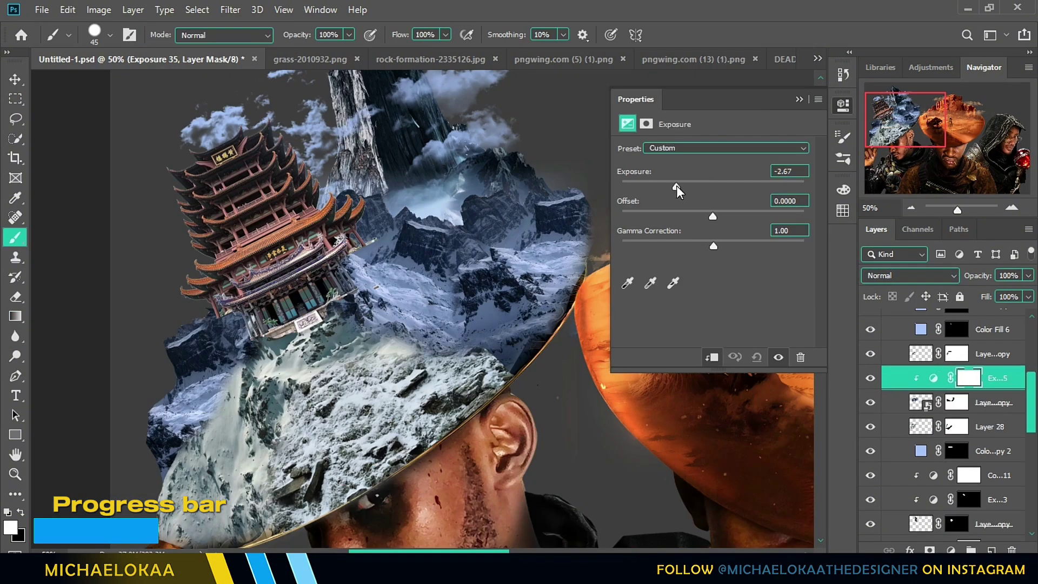
pyautogui.moveTo(676, 186); pyautogui.dragTo(676, 186)
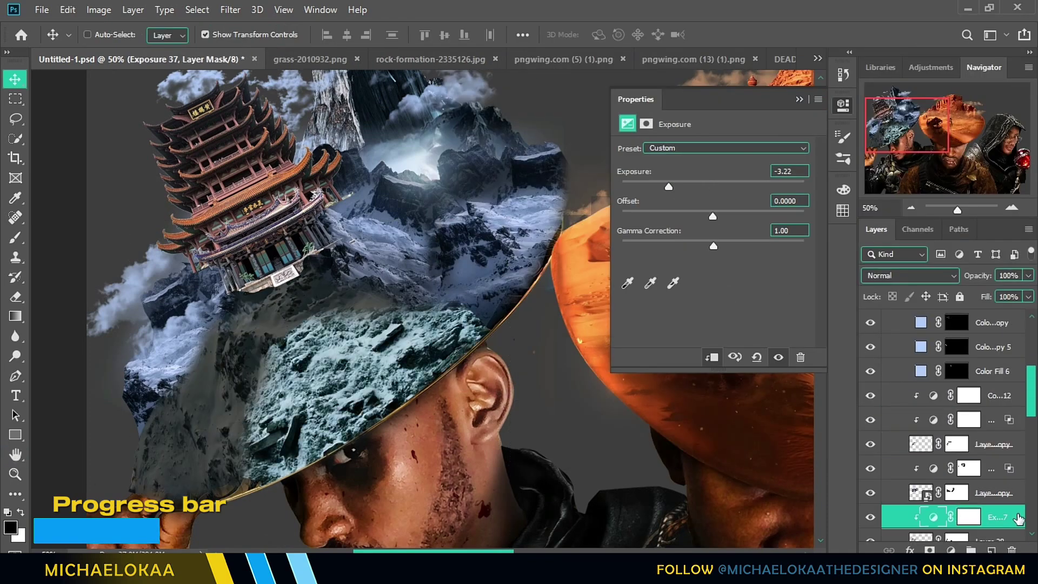
pyautogui.click(950, 550)
pyautogui.click(954, 416)
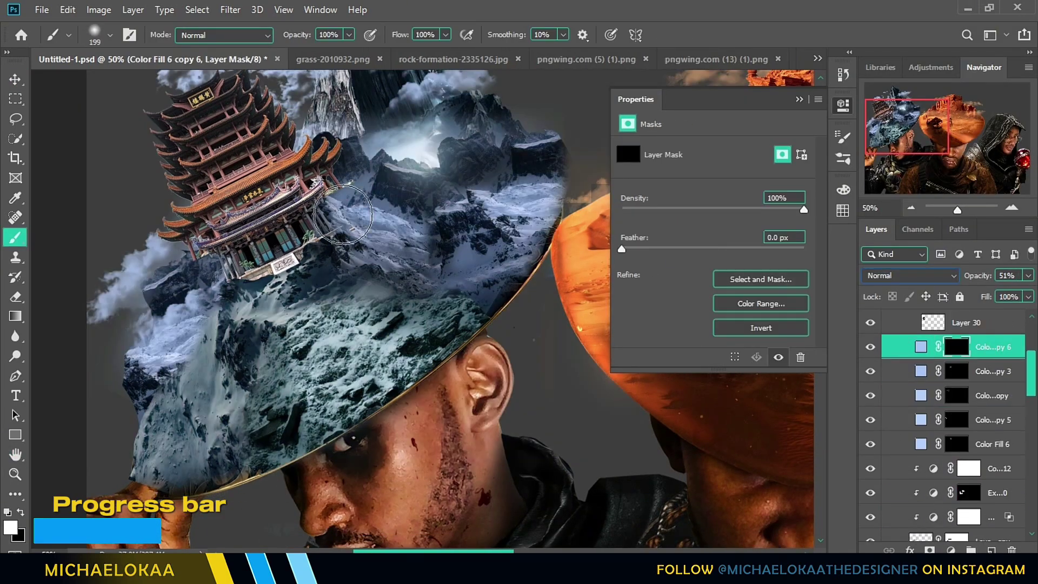
pyautogui.rightClick(443, 249)
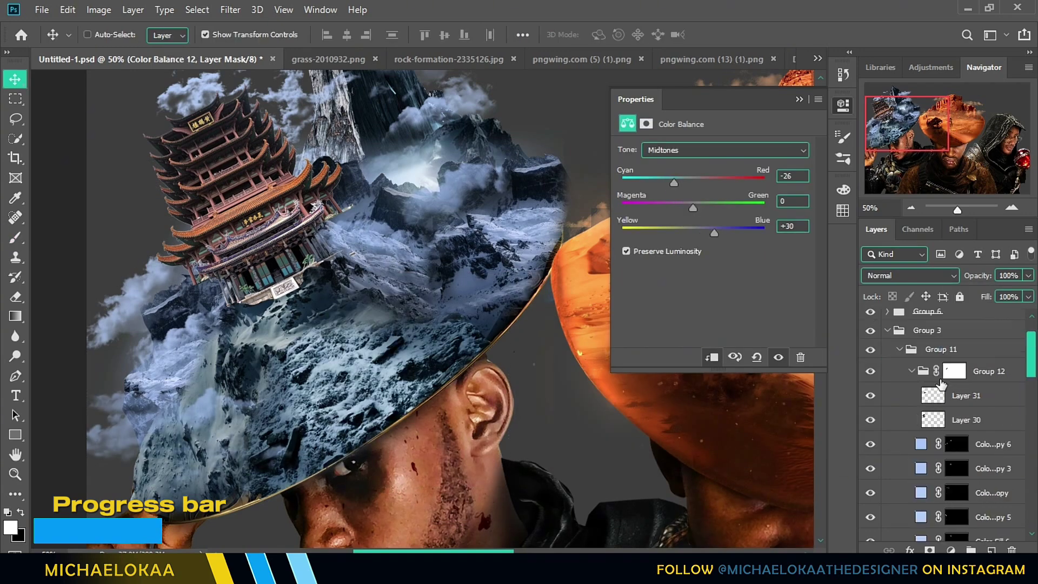
pyautogui.moveTo(679, 181); pyautogui.dragTo(674, 183)
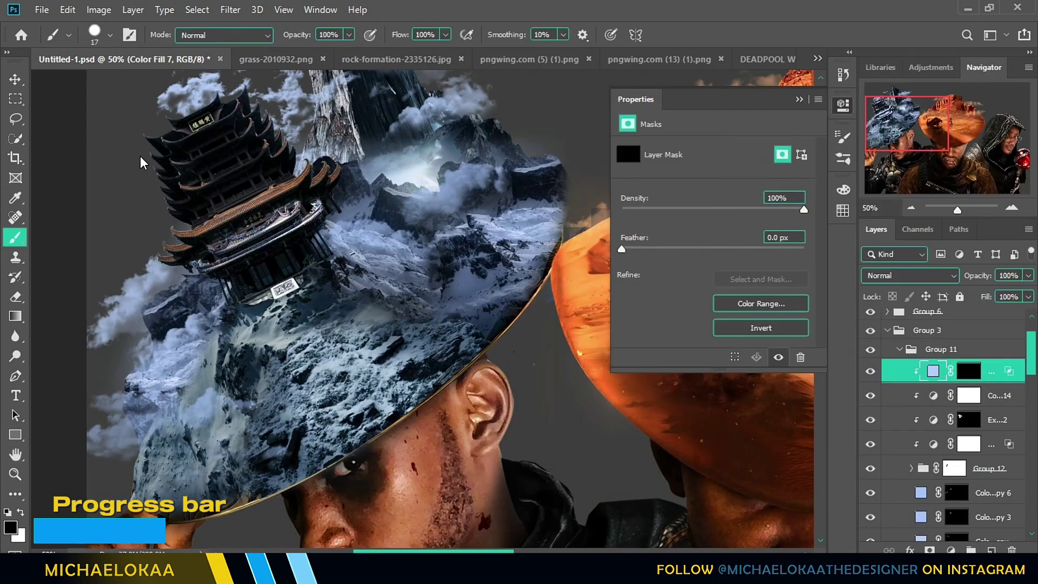
pyautogui.hotkey('ctrl', '\\')
pyautogui.press('x')
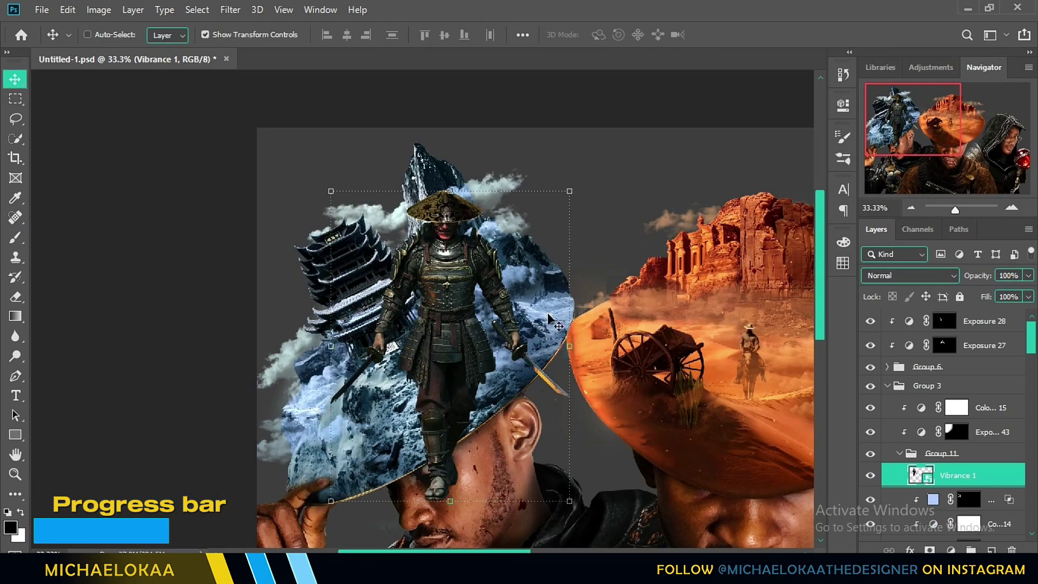
# - Scale the samurai figure down onto the snowy mountain and commit
pyautogui.hotkey('ctrl', 't')
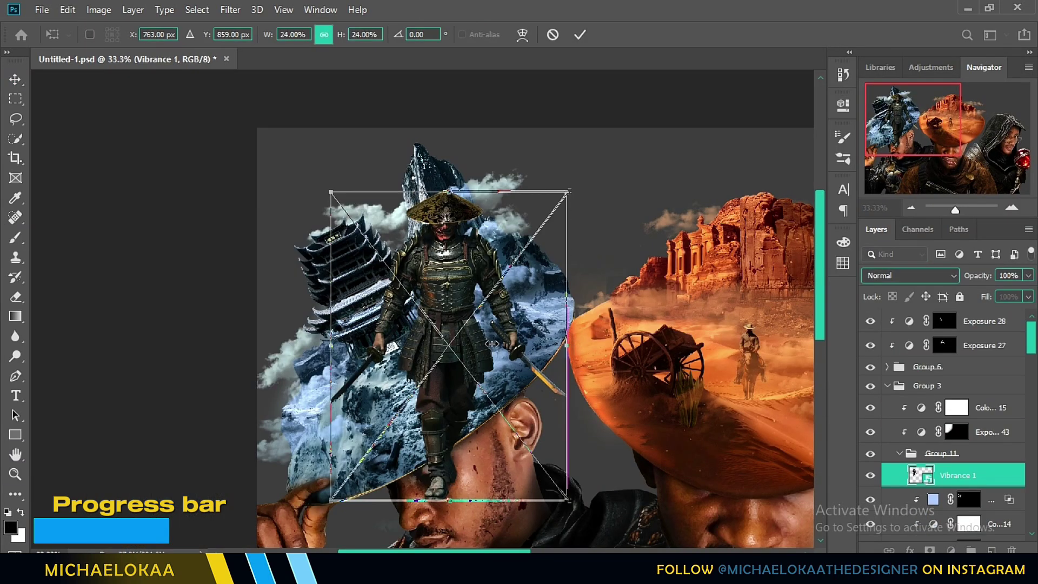
pyautogui.moveTo(570, 339); pyautogui.dragTo(390, 343)
pyautogui.moveTo(403, 303); pyautogui.dragTo(454, 362)
pyautogui.press('Return')
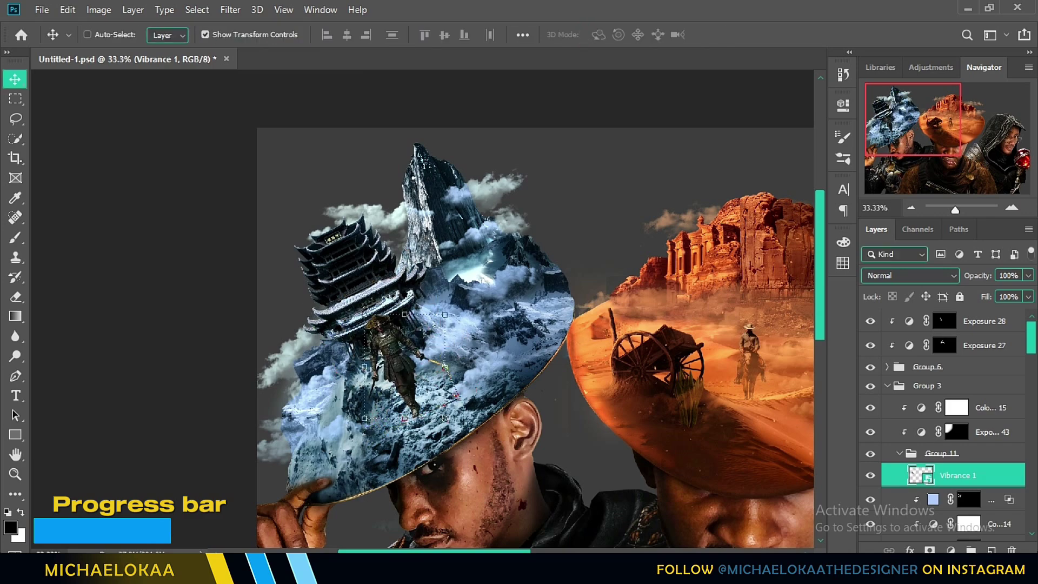
# - Select the bluish fill copy layer and toggle a hat layer's visibility to compare
pyautogui.scroll(-2, 962, 478)
pyautogui.scroll(-3, 964, 479)
pyautogui.rightClick(989, 450)
pyautogui.click(989, 450)
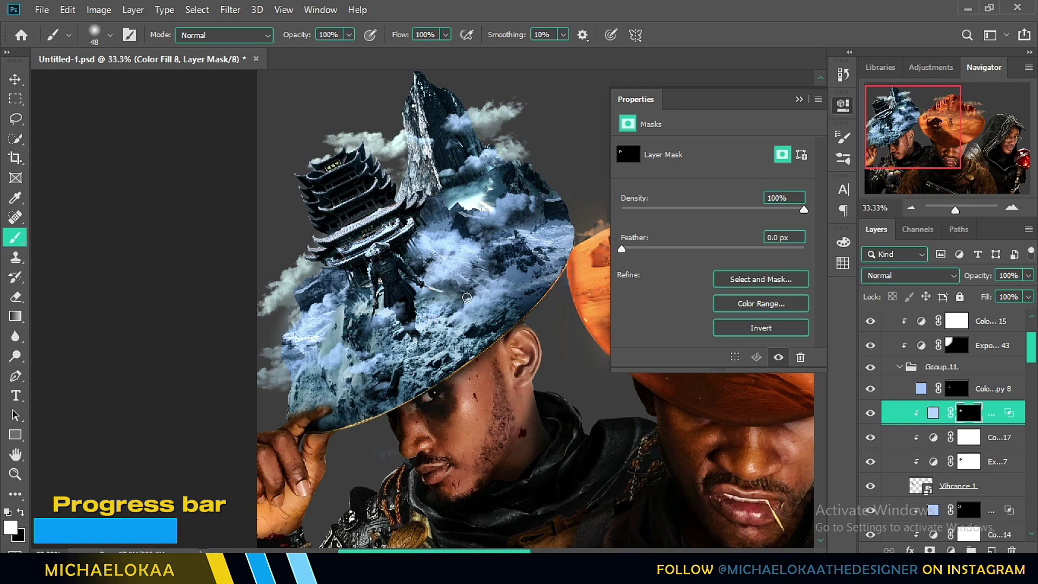
pyautogui.scroll(-5, 941, 432)
pyautogui.click(870, 461)
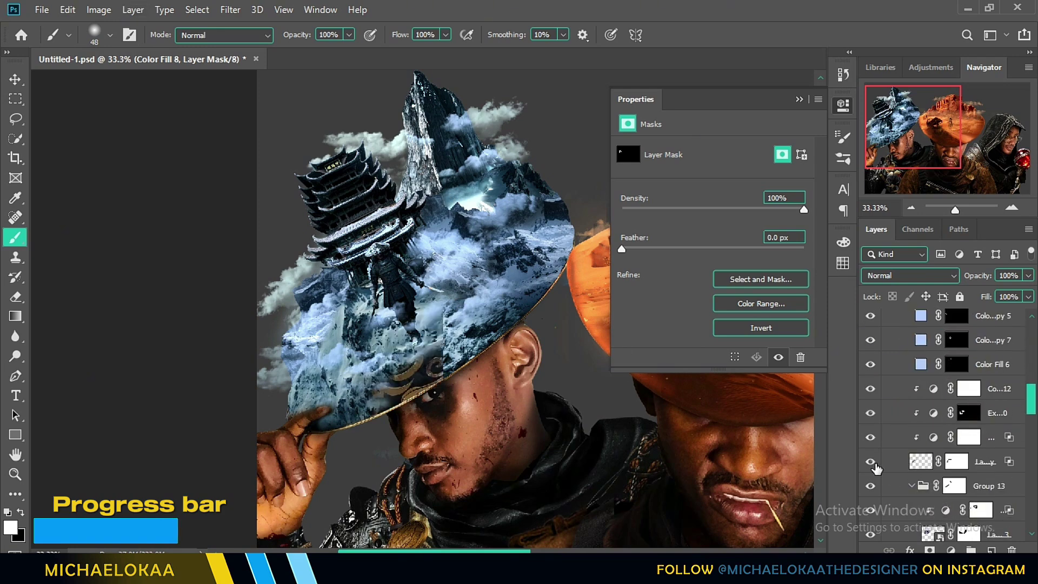
pyautogui.click(870, 461)
pyautogui.click(870, 461)
pyautogui.click(870, 461)
# - Move the grass layer up and right onto the right figure's hood
pyautogui.click(894, 462)
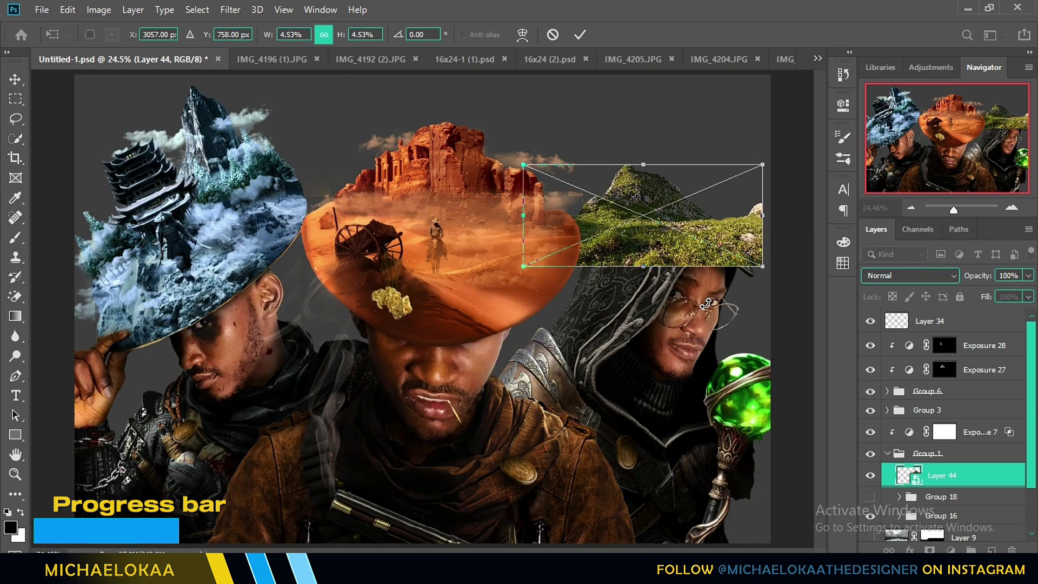
pyautogui.moveTo(639, 253); pyautogui.dragTo(648, 243)
pyautogui.press('Return')
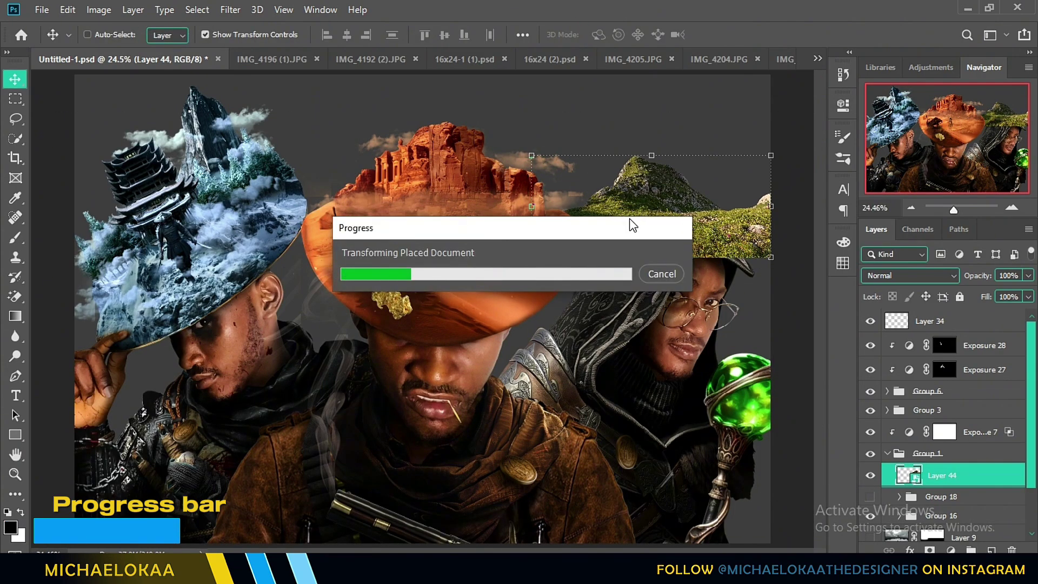
# - Warp the grass so its edges curve and tuck around the hood
pyautogui.hotkey('ctrl', 't')
pyautogui.rightClick(647, 200)
pyautogui.click(670, 281)
pyautogui.moveTo(532, 256); pyautogui.dragTo(546, 346)
pyautogui.moveTo(594, 227); pyautogui.dragTo(605, 270)
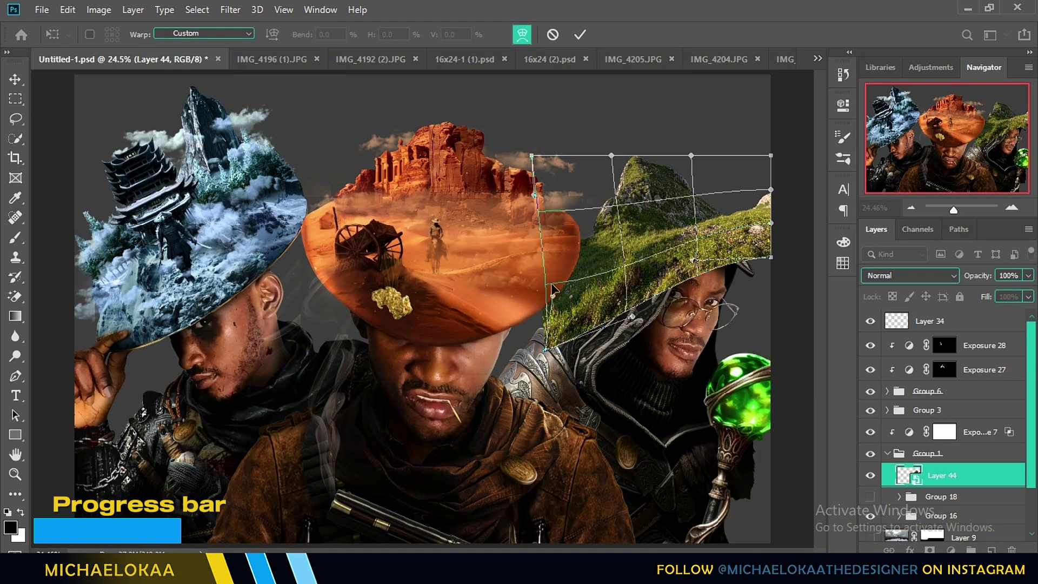
pyautogui.moveTo(540, 224); pyautogui.dragTo(551, 237)
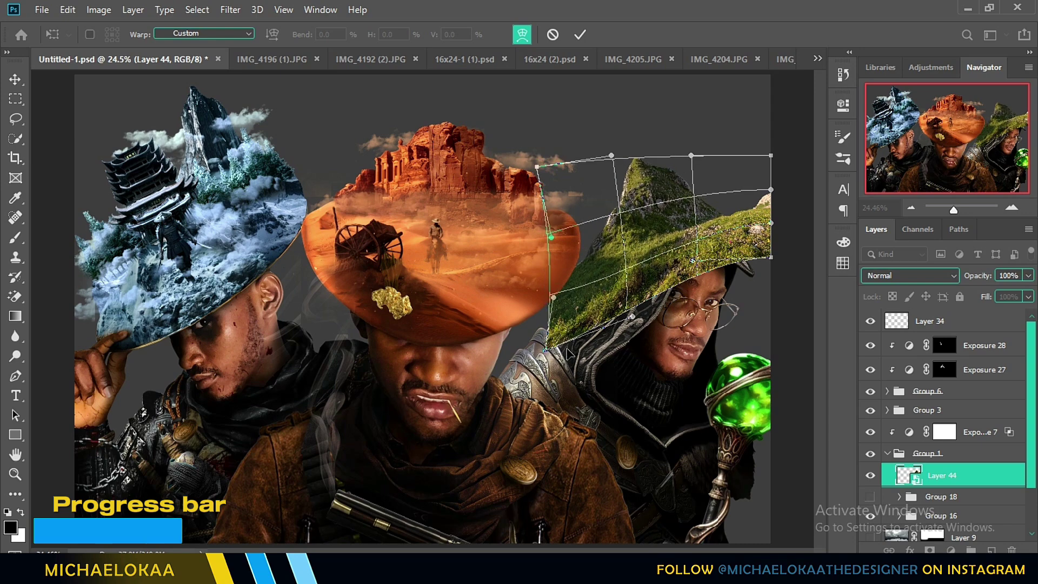
pyautogui.moveTo(567, 352); pyautogui.dragTo(754, 240)
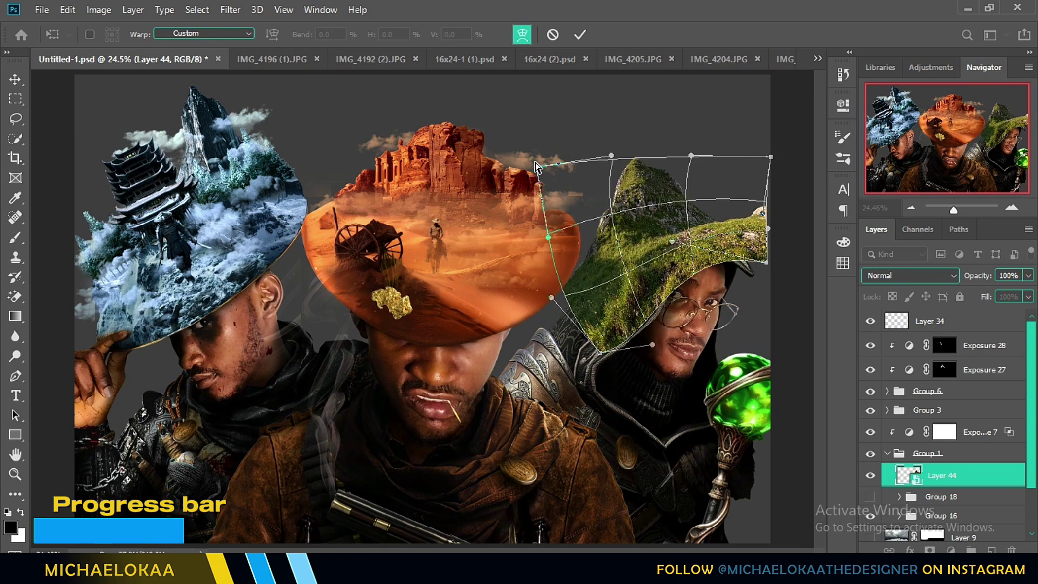
pyautogui.moveTo(607, 160); pyautogui.dragTo(598, 172)
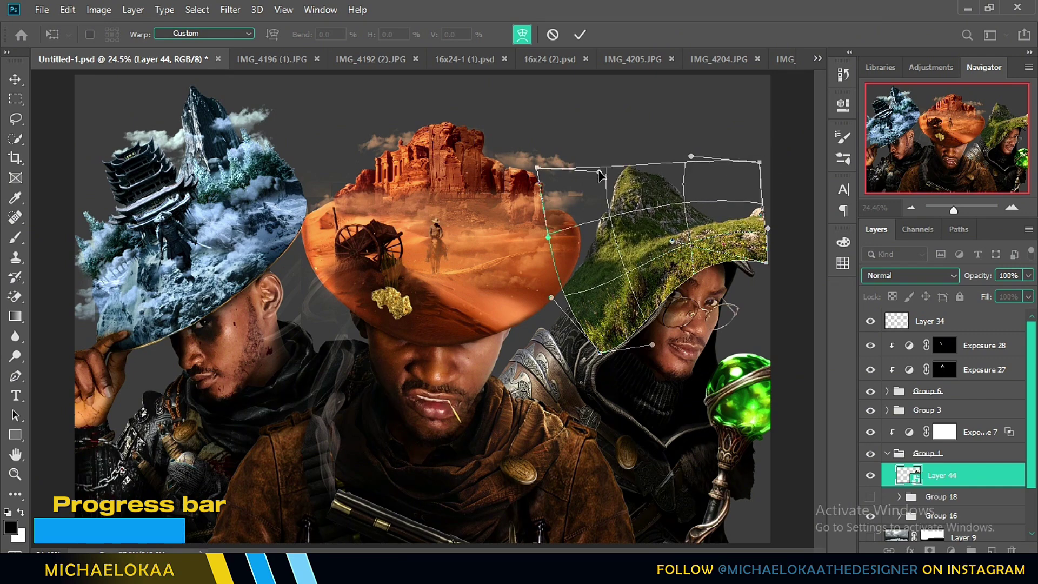
pyautogui.moveTo(746, 234); pyautogui.dragTo(760, 246)
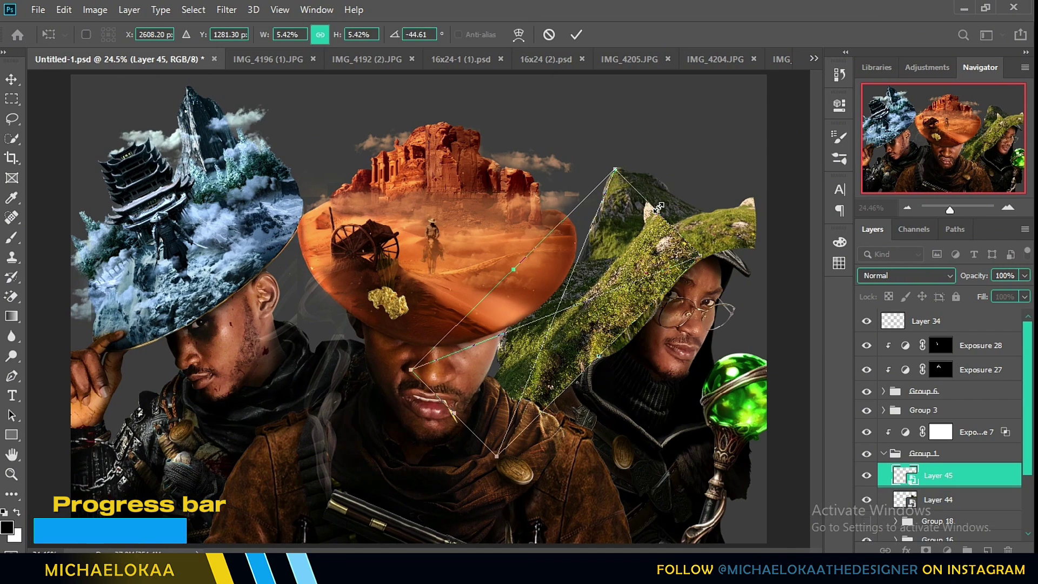
# - Shrink the mountain layer, rotate it about -44.6 degrees, and move it onto the hood
pyautogui.moveTo(658, 207); pyautogui.dragTo(641, 235)
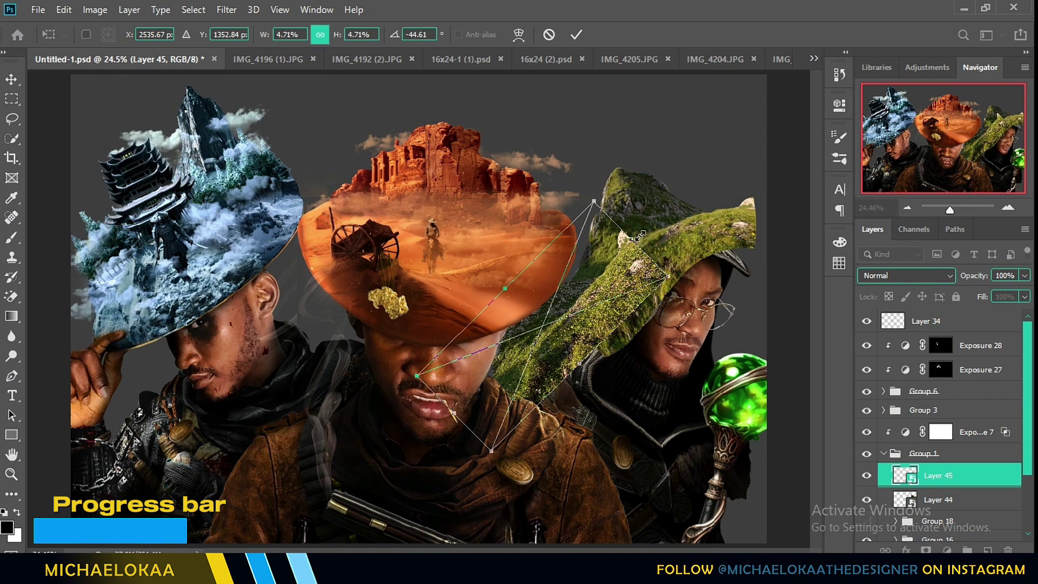
pyautogui.moveTo(606, 326); pyautogui.dragTo(626, 278)
pyautogui.press('Return')
pyautogui.hotkey('ctrl', 't')
pyautogui.moveTo(649, 173); pyautogui.dragTo(584, 178)
pyautogui.click(576, 35)
pyautogui.moveTo(596, 316); pyautogui.dragTo(621, 284)
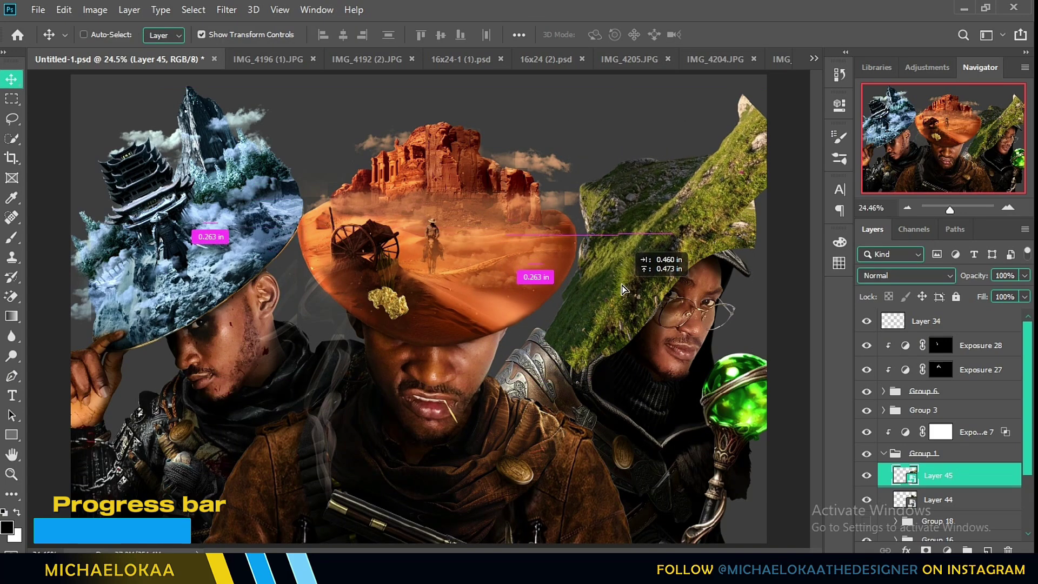
# - Mask the mountain off the figure's face with a 177 px brush, then position Layer 45
pyautogui.hotkey('ctrl', 't')
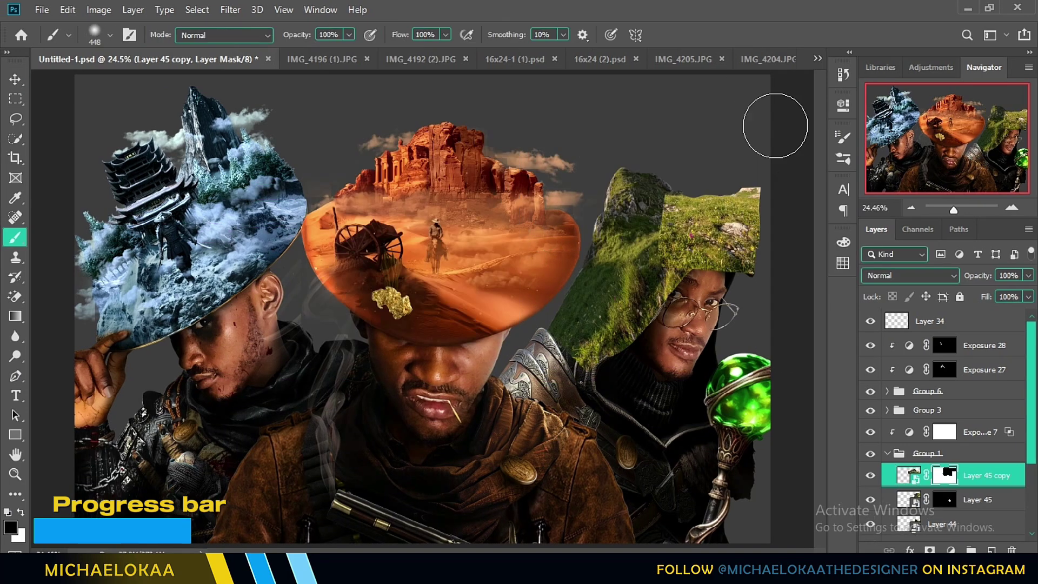
pyautogui.moveTo(772, 121); pyautogui.dragTo(642, 261)
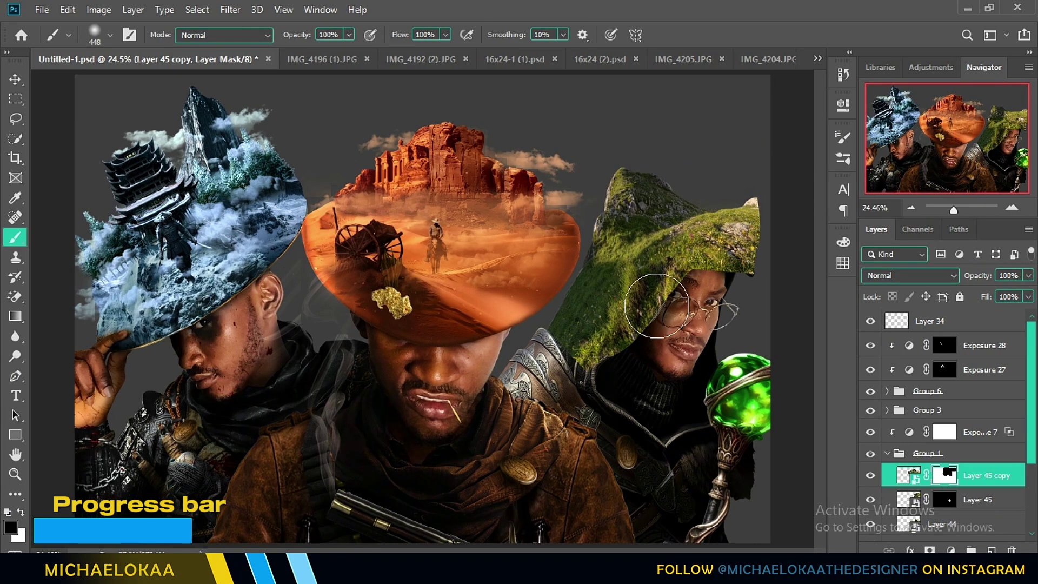
pyautogui.rightClick(691, 289)
pyautogui.moveTo(809, 329); pyautogui.dragTo(779, 329)
pyautogui.press('Return')
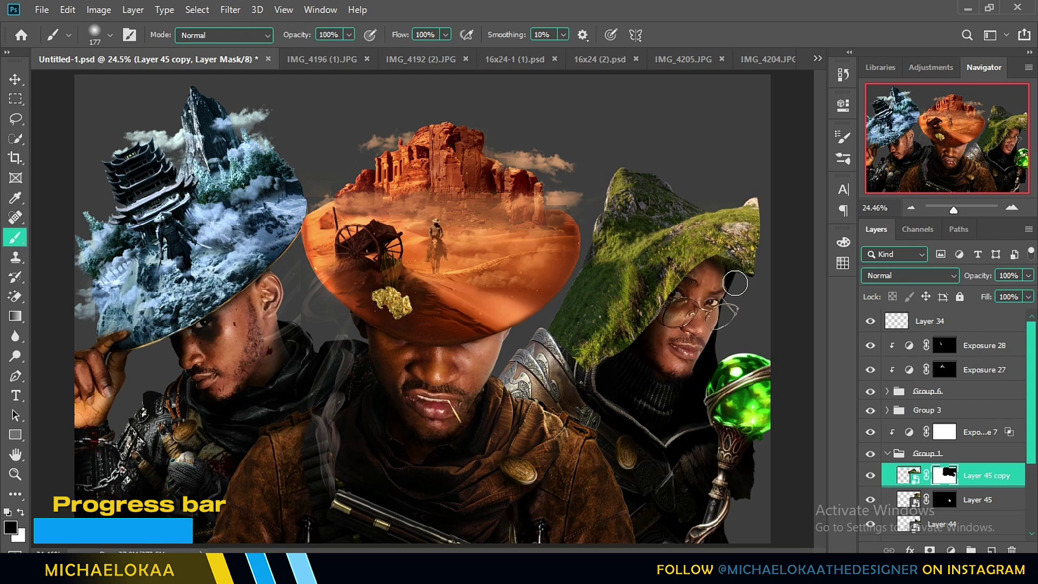
pyautogui.hotkey('alt', '[')
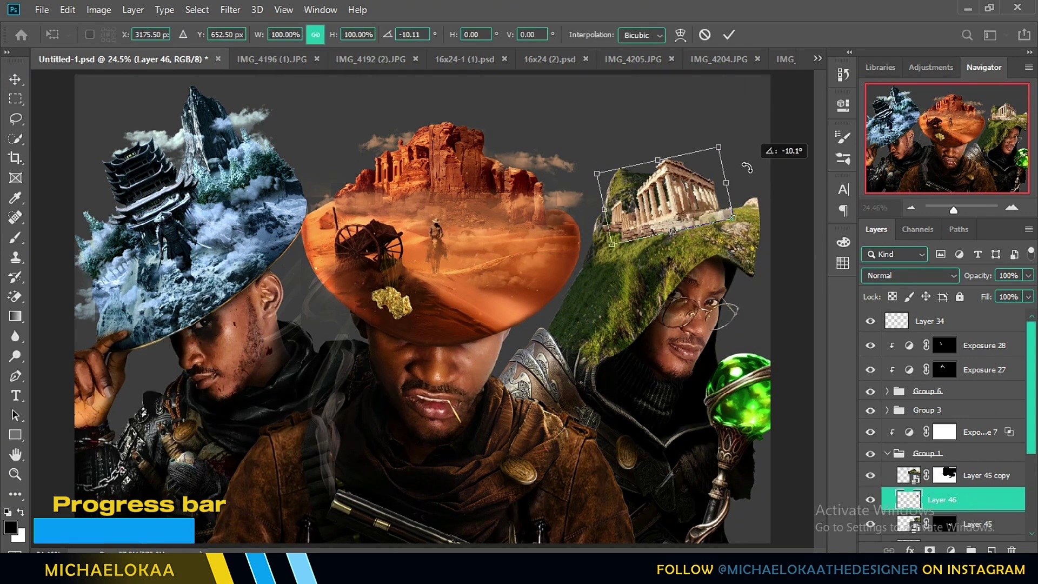
pyautogui.moveTo(667, 232); pyautogui.dragTo(655, 239)
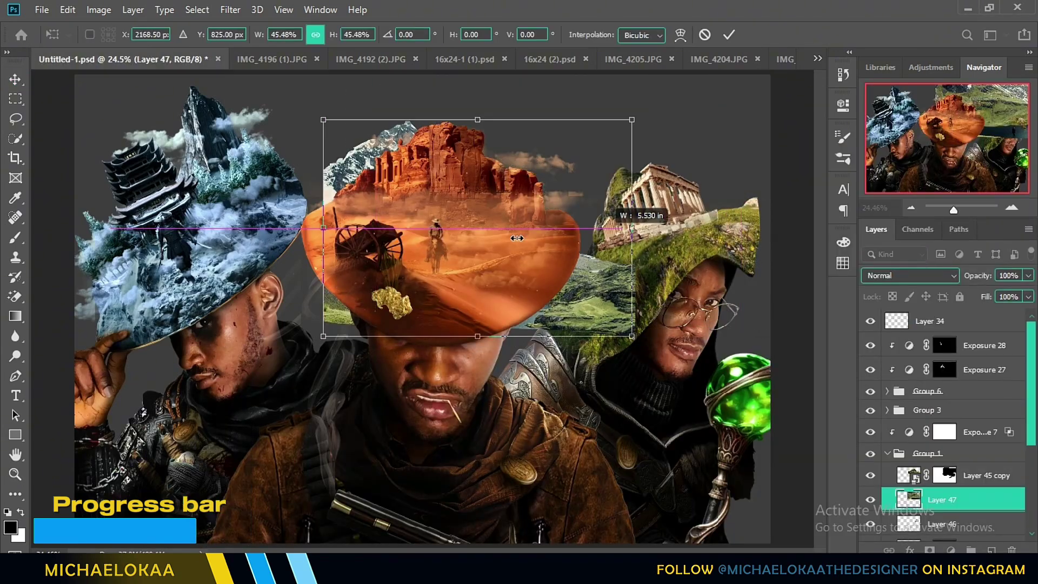
# - Shrink the lake onto the right hood and move the tree up onto it
pyautogui.moveTo(517, 238); pyautogui.dragTo(651, 212)
pyautogui.press('Return')
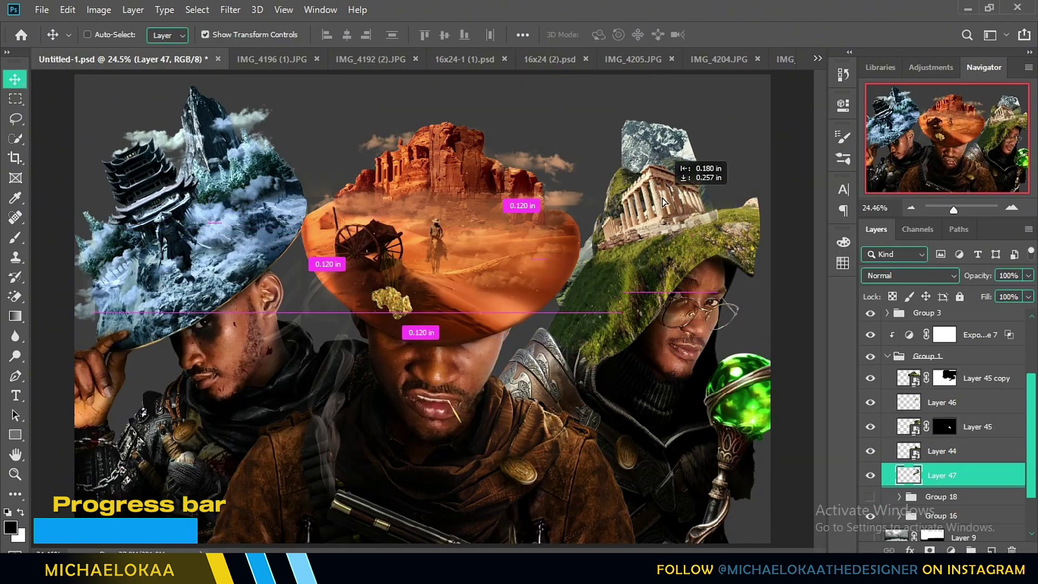
pyautogui.hotkey('ctrl', 't')
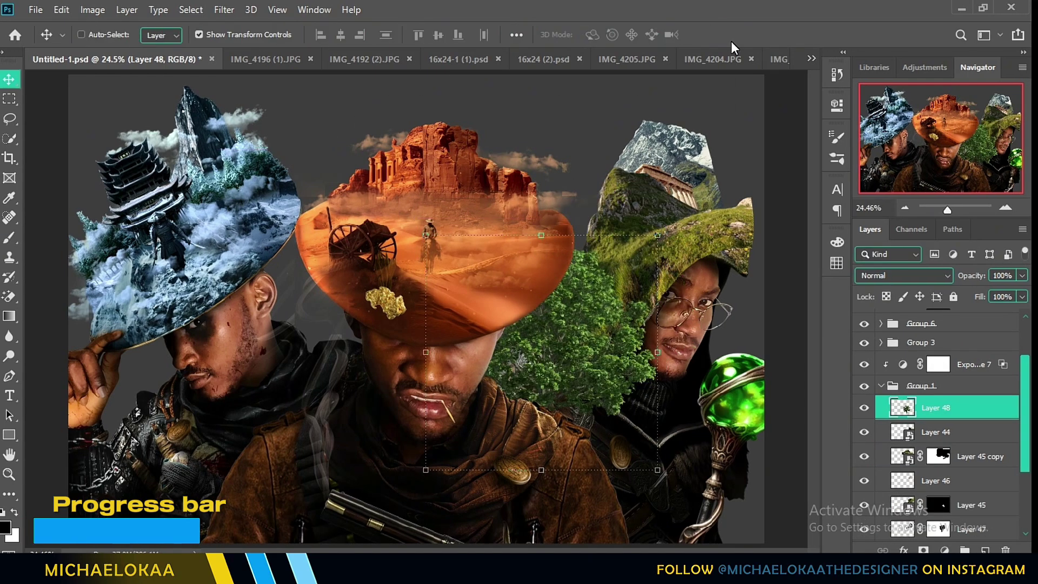
pyautogui.press('Return')
pyautogui.moveTo(550, 393); pyautogui.dragTo(550, 235)
pyautogui.press('Return')
# - Move Layer 46 above Layer 44 and select Layer 47
pyautogui.moveTo(935, 481); pyautogui.dragTo(935, 420)
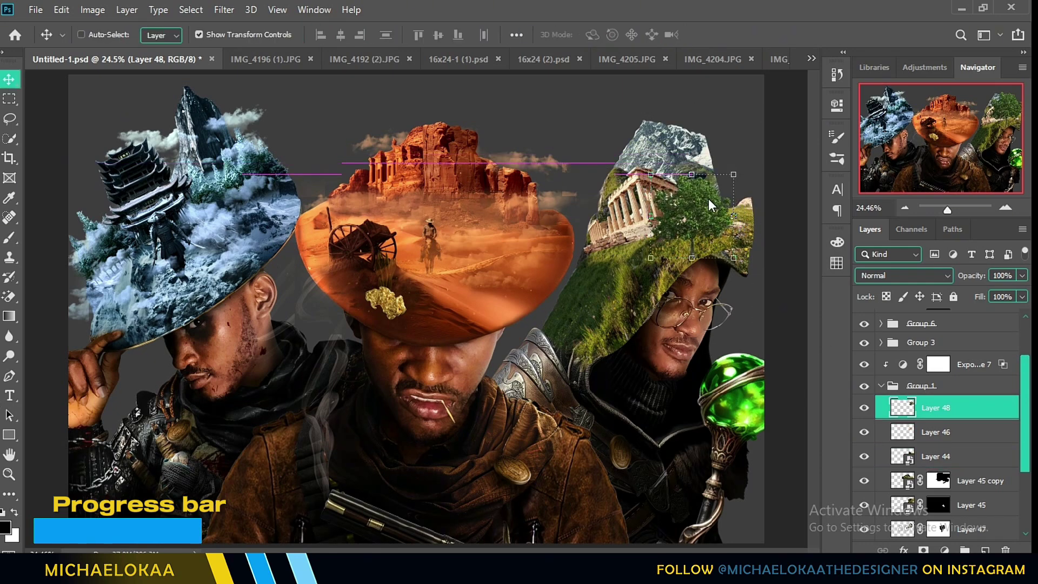
pyautogui.click(952, 458)
pyautogui.click(971, 526)
pyautogui.hotkey('ctrl', 't')
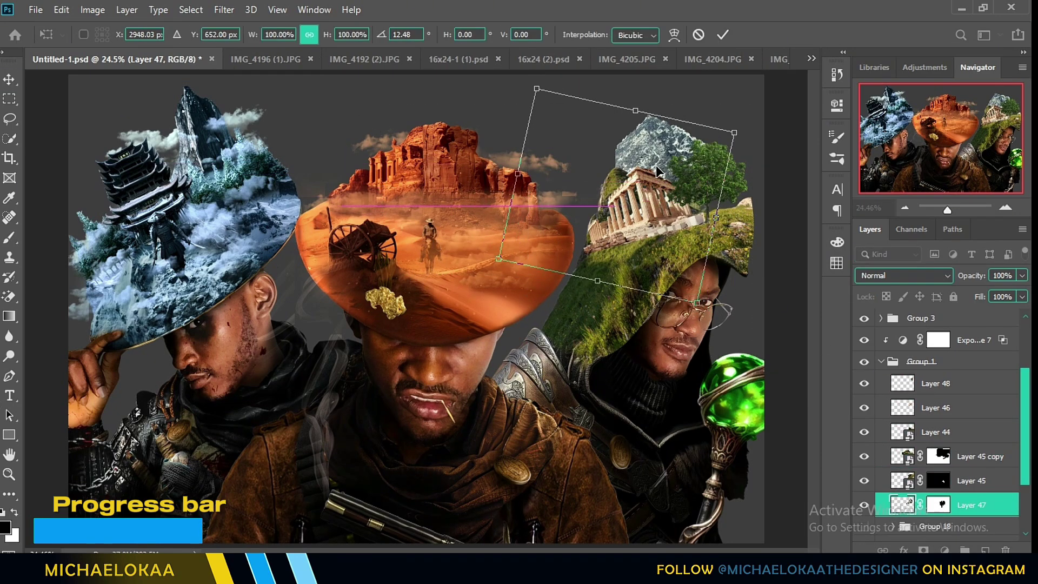
pyautogui.press('Escape')
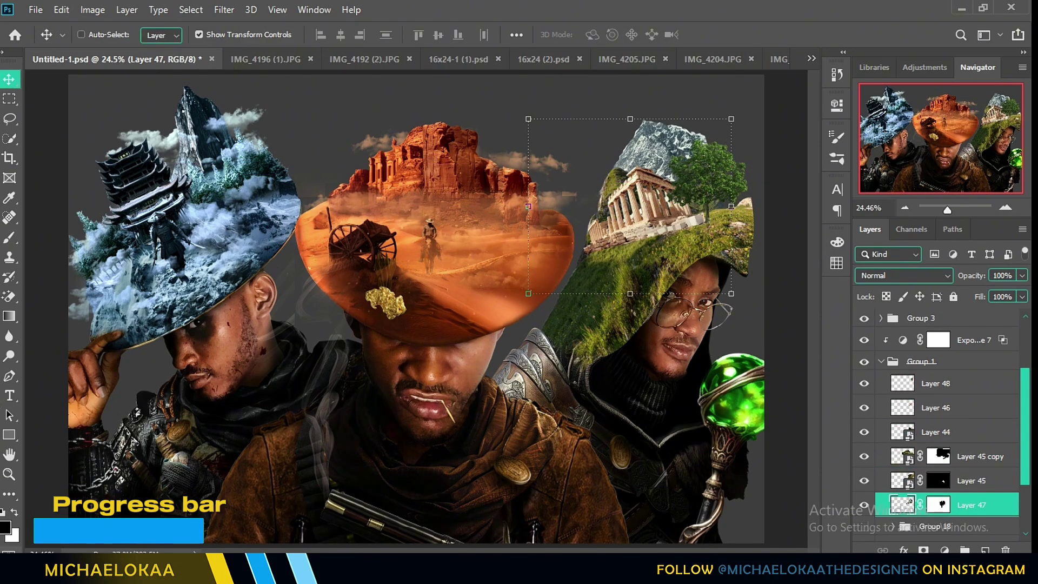
# - Target Layer 47's mask for brushing, then select Layer 48 and switch to the tree cutout
pyautogui.hotkey('ctrl', '\\')
pyautogui.press('b')
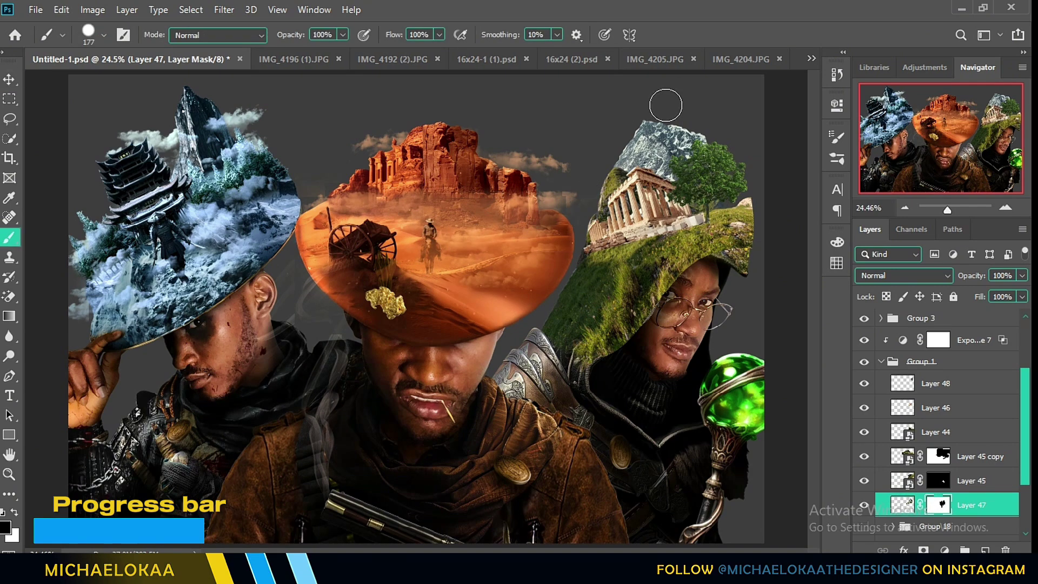
pyautogui.click(957, 394)
pyautogui.press('v')
pyautogui.hotkey('ctrl', 'shift', 'Tab')
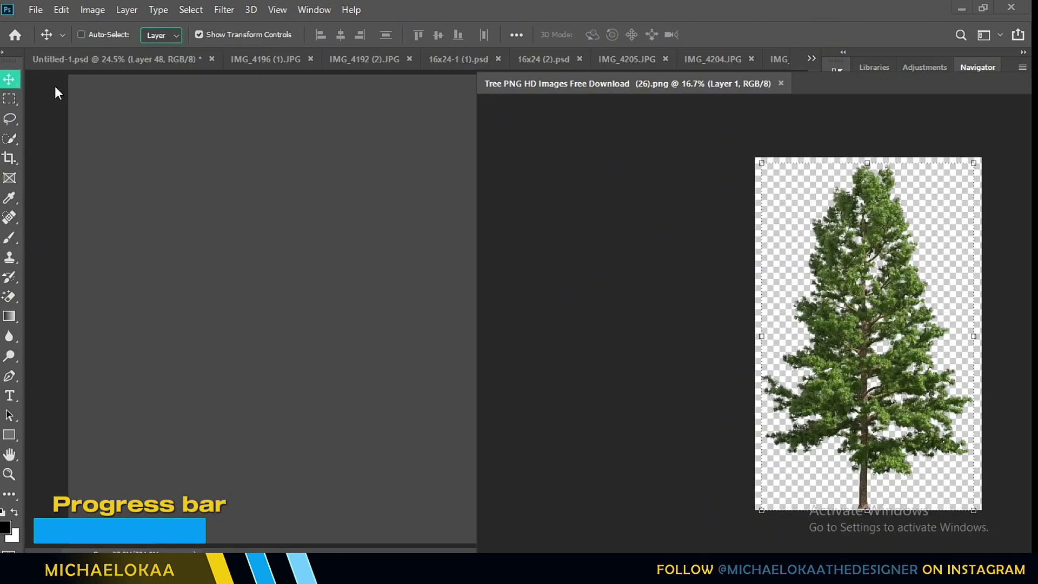
# - Bring the tree into the poster and place it beside the temple on the hood
pyautogui.moveTo(864, 324); pyautogui.dragTo(432, 162)
pyautogui.hotkey('ctrl', 't')
pyautogui.press('Return')
pyautogui.moveTo(432, 216); pyautogui.dragTo(650, 203)
pyautogui.hotkey('ctrl', 't')
pyautogui.click(723, 35)
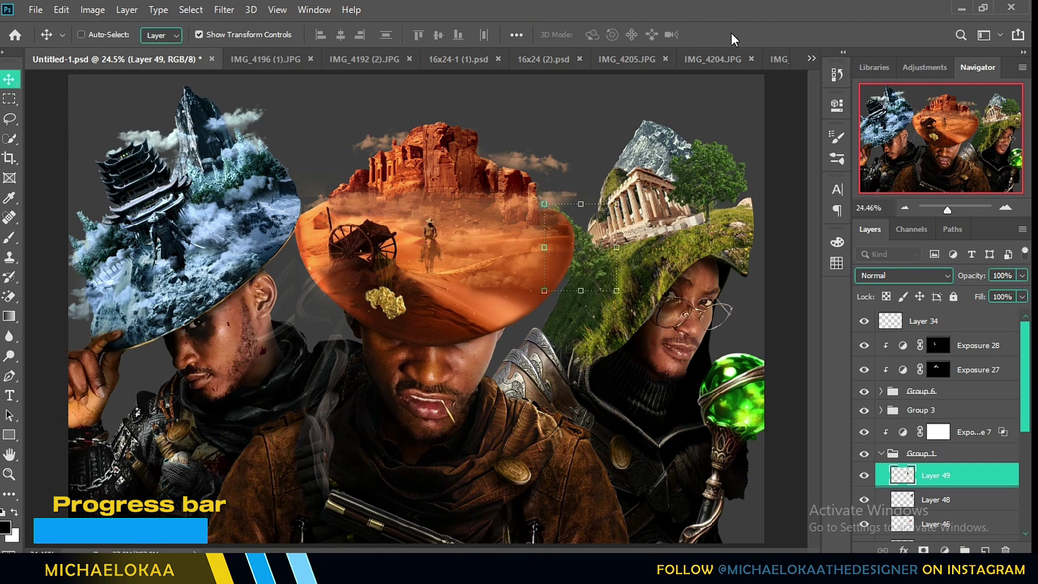
pyautogui.moveTo(583, 252); pyautogui.dragTo(582, 254)
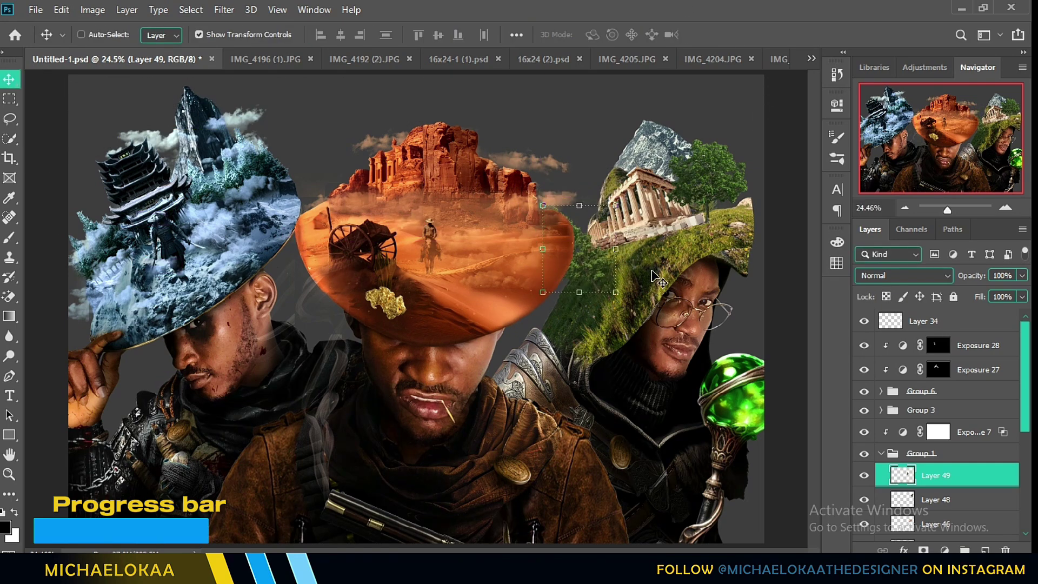
# - Try a duplicate tree at the hood's upper right, delete it, and nudge the original tree
pyautogui.rightClick(935, 475)
pyautogui.click(871, 79)
pyautogui.press('Return')
pyautogui.moveTo(680, 232); pyautogui.dragTo(719, 162)
pyautogui.hotkey('ctrl', 't')
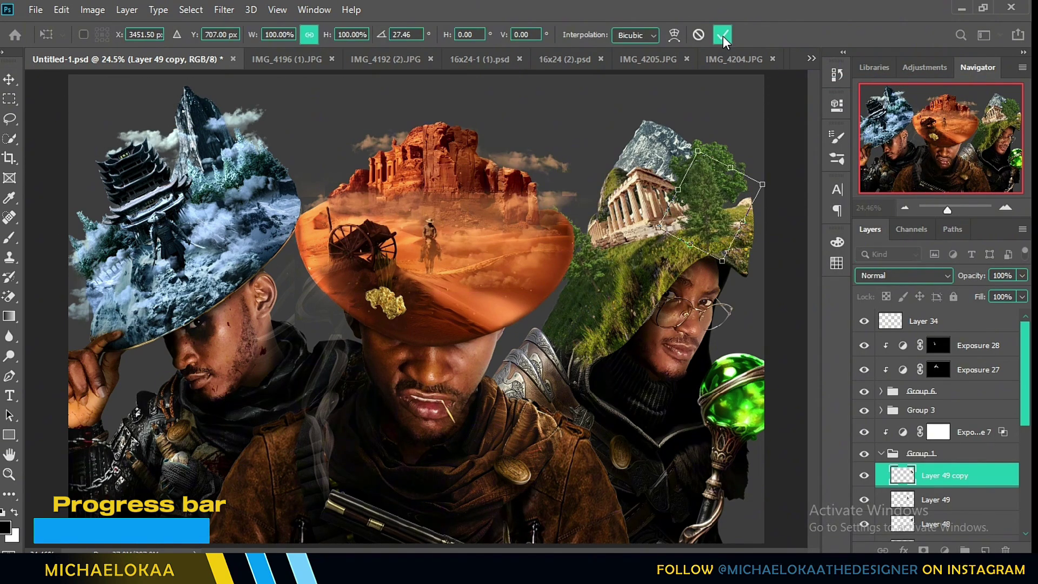
pyautogui.click(721, 34)
pyautogui.press('Delete')
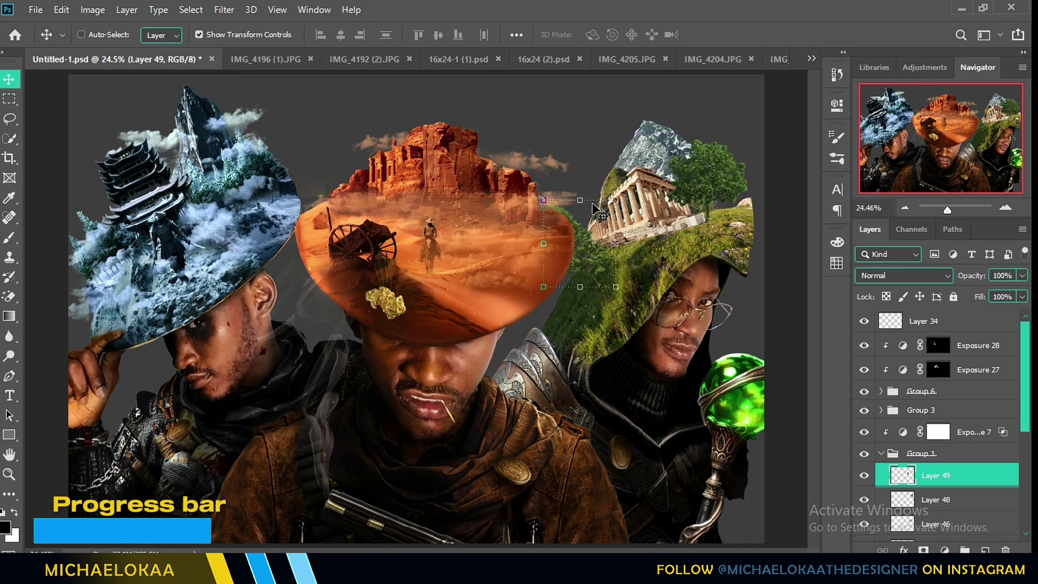
pyautogui.moveTo(594, 208); pyautogui.dragTo(606, 212)
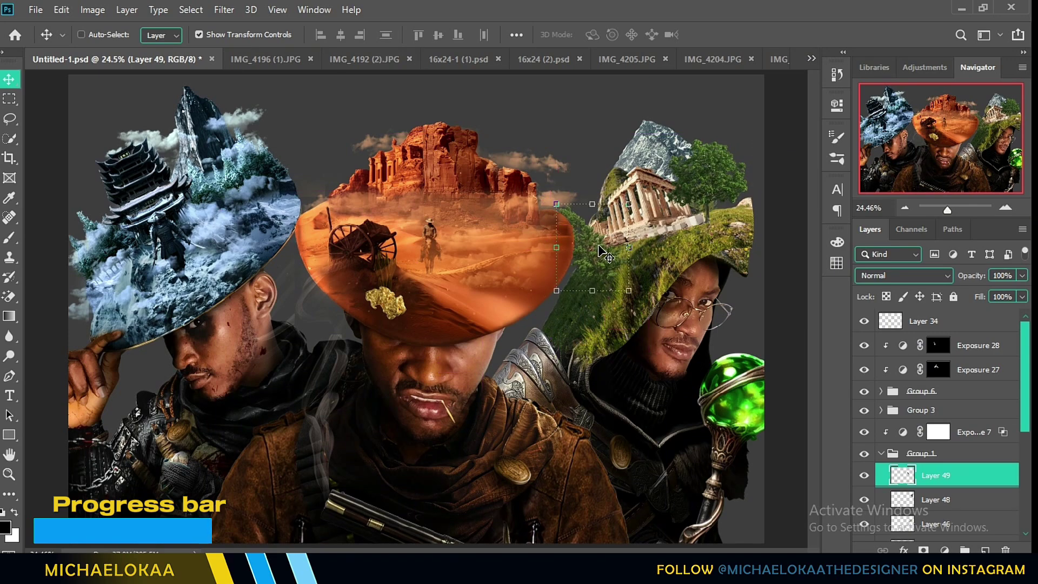
# - Narrow the statue on the peak and move its layer below Layer 46
pyautogui.hotkey('ctrl', 'j')
pyautogui.moveTo(593, 233); pyautogui.dragTo(636, 211)
pyautogui.hotkey('ctrl', 't')
pyautogui.press('Escape')
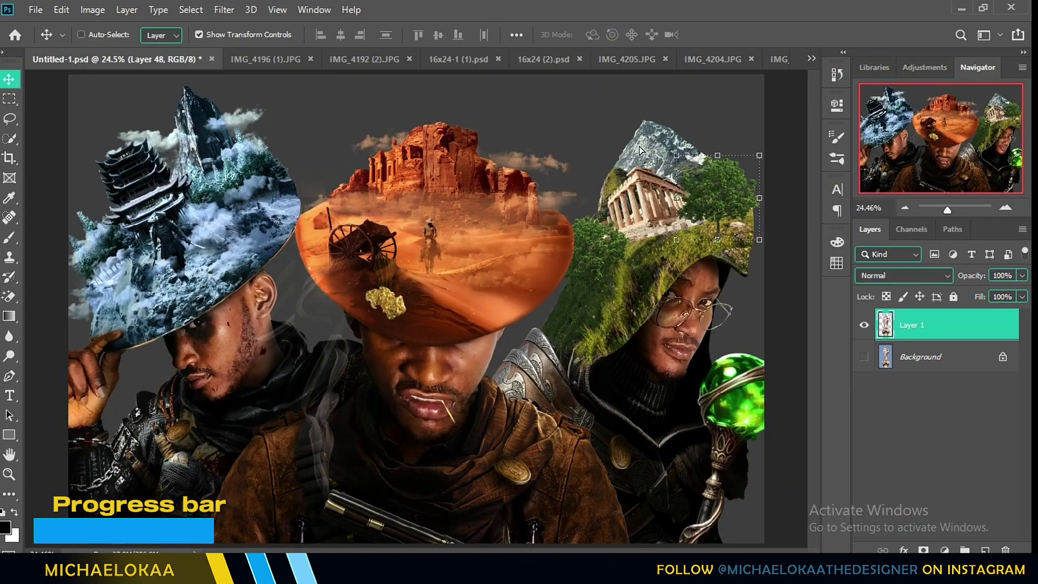
pyautogui.moveTo(705, 196); pyautogui.dragTo(633, 161)
pyautogui.click(722, 35)
pyautogui.hotkey('ctrl', '[')
pyautogui.hotkey('ctrl', '[')
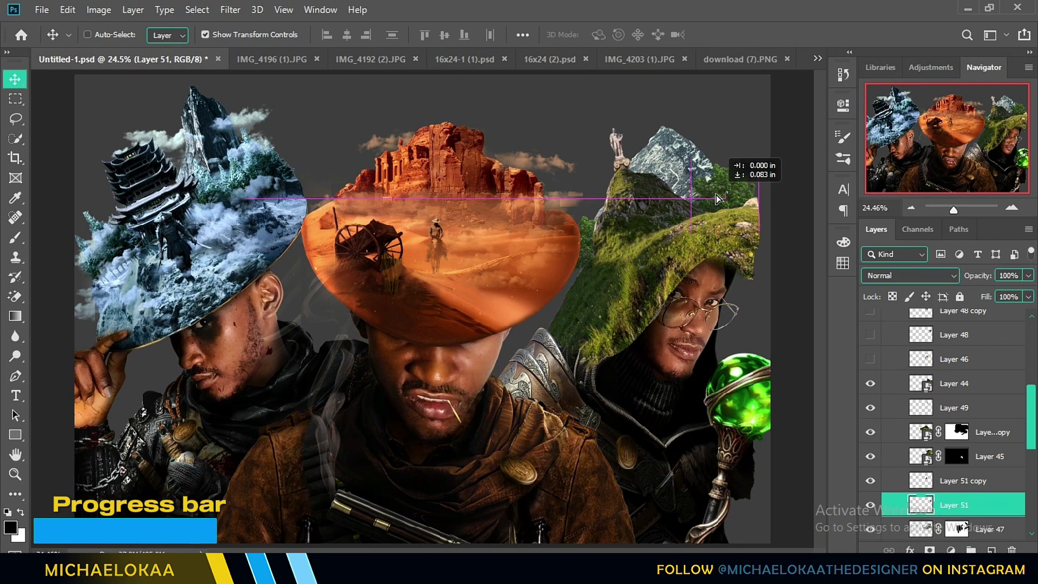
# - Group the chosen layers into Group 1 and set Color Fill 10 to light grey d6d6d6
pyautogui.hotkey('ctrl', 'g')
pyautogui.click(951, 405)
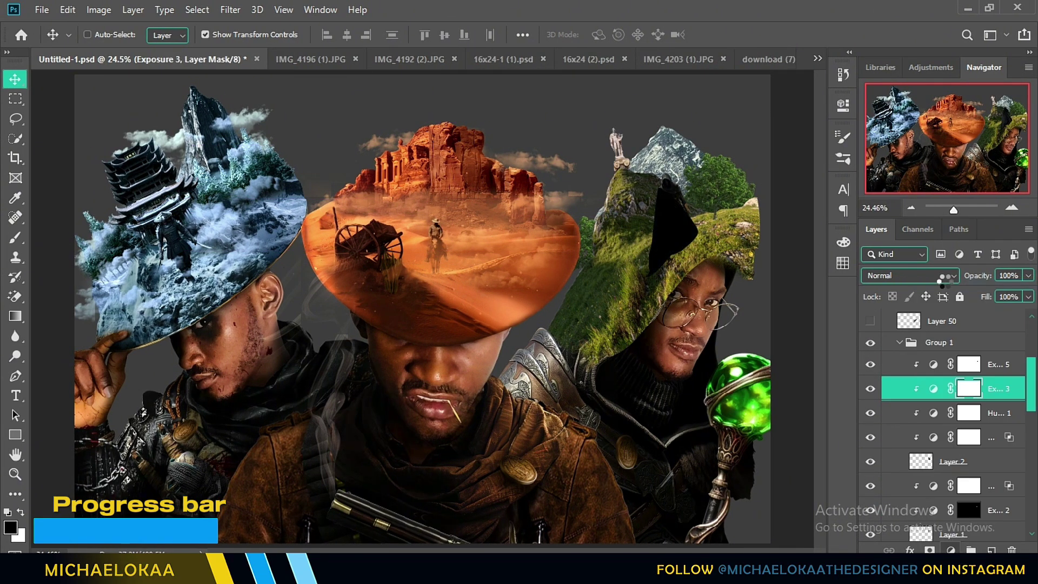
pyautogui.doubleClick(921, 405)
pyautogui.press('Return')
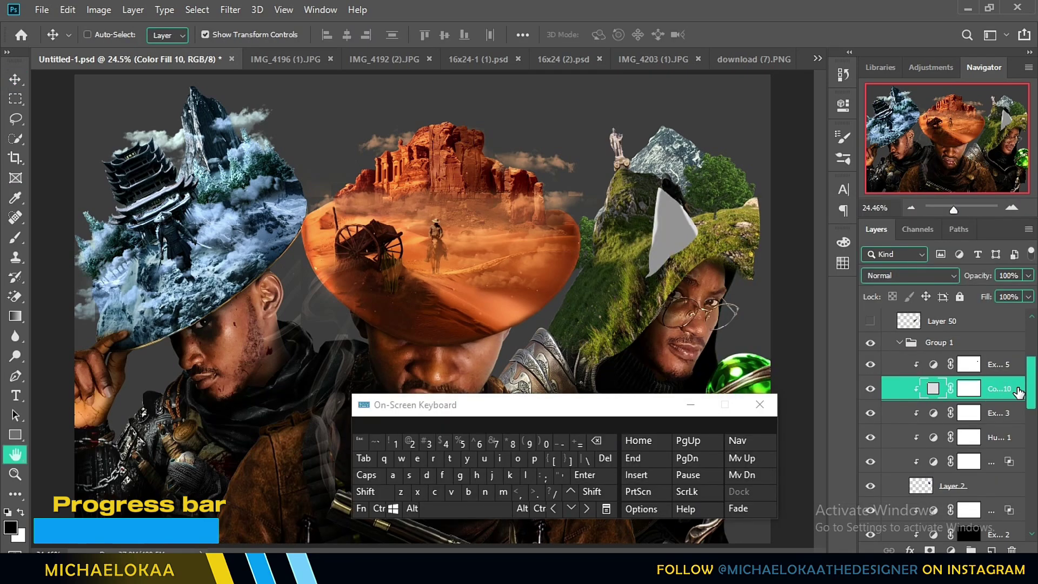
# - Split Color Fill 10's Underlying Layer blend sliders at 116 so it fades over darker areas
pyautogui.doubleClick(1018, 392)
pyautogui.moveTo(433, 378); pyautogui.dragTo(366, 378)
pyautogui.moveTo(237, 378); pyautogui.dragTo(306, 378)
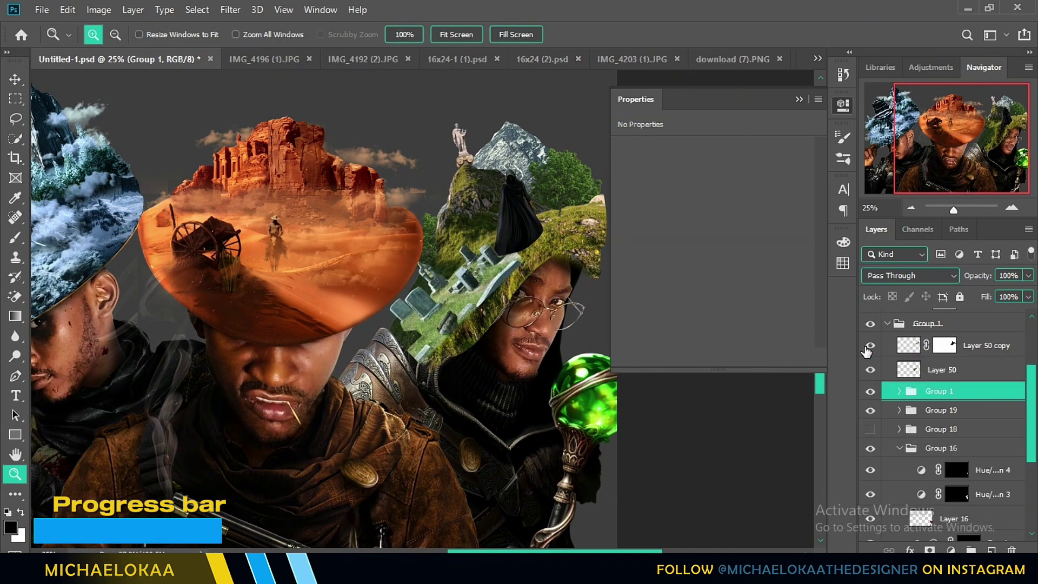
# - Set a 92 px brush and group the two tombstone layers
pyautogui.press('b')
pyautogui.rightClick(409, 304)
pyautogui.press('Return')
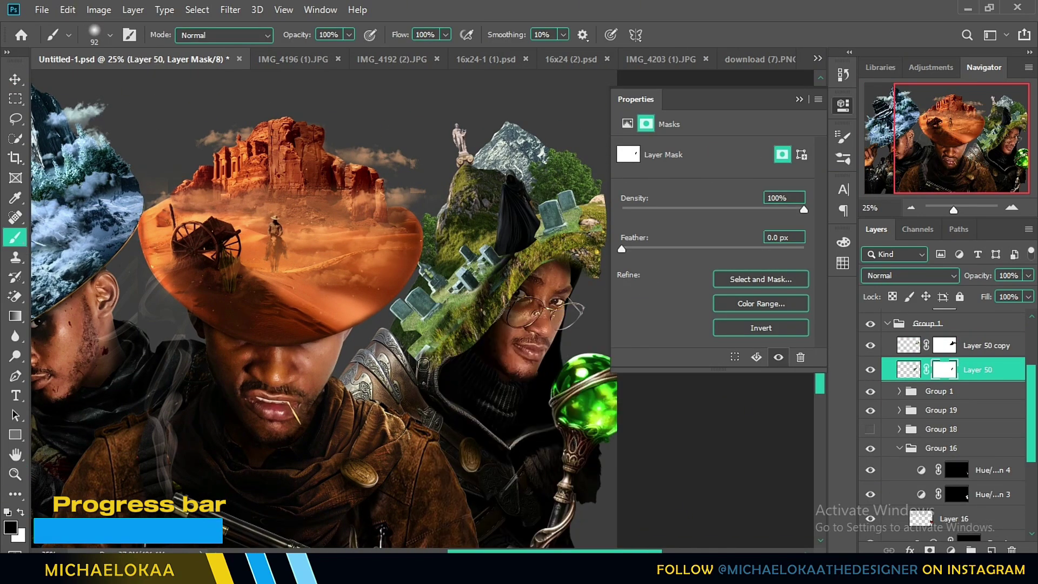
pyautogui.hotkey('ctrl', 'g')
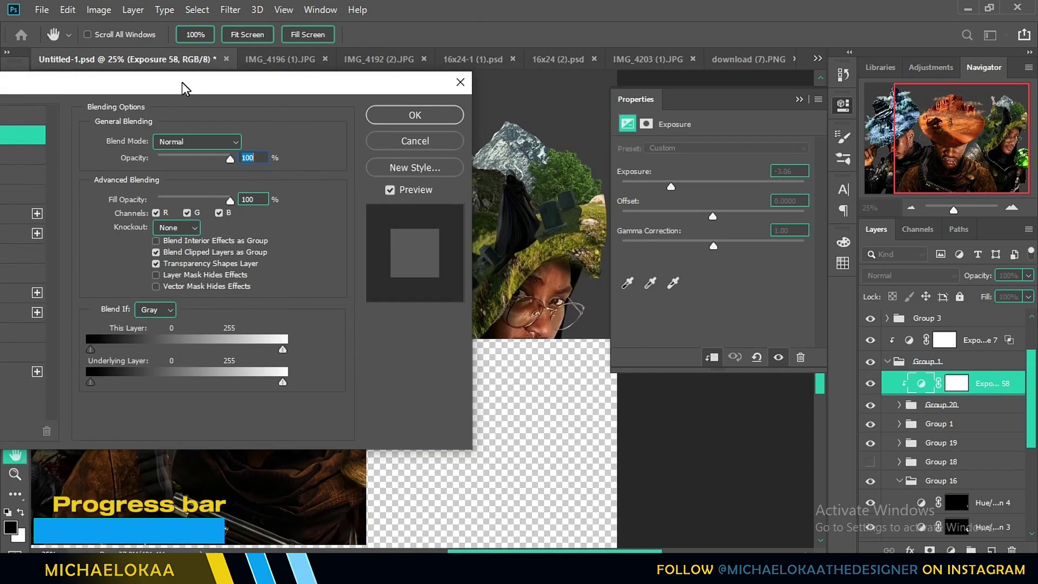
# - Blend the Exposure into darker tones, then add a black-masked Exposure painted around the gravestones
pyautogui.moveTo(25, 384); pyautogui.dragTo(31, 384)
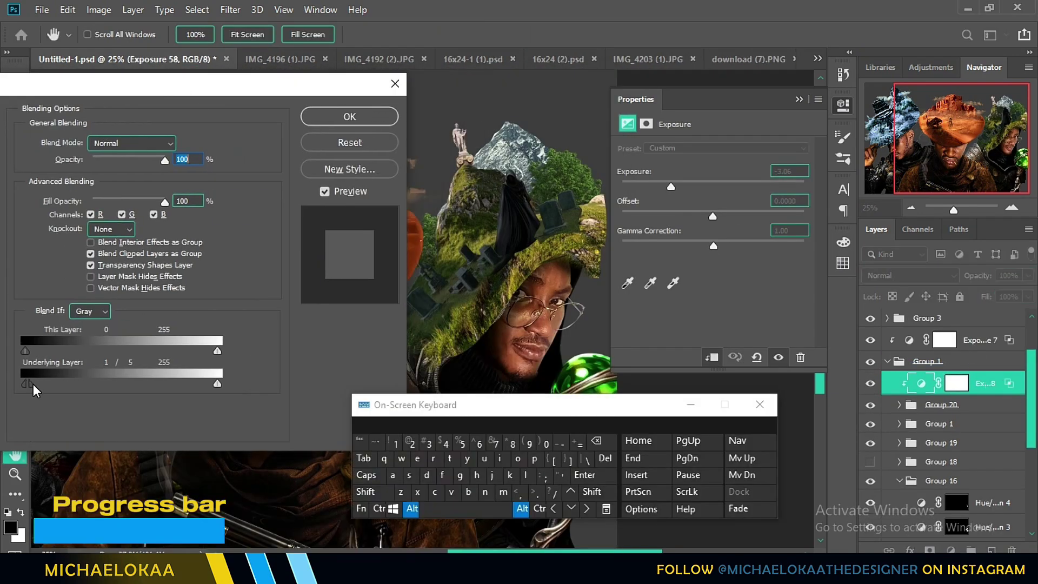
pyautogui.press('Return')
pyautogui.hotkey('ctrl', 'j')
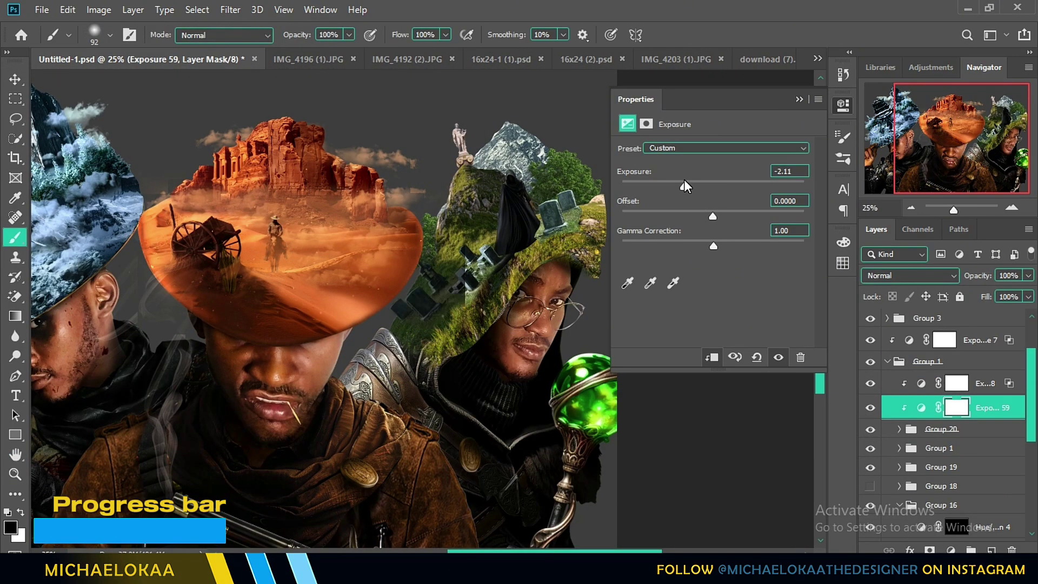
pyautogui.hotkey('ctrl', 'i')
pyautogui.press('x')
pyautogui.moveTo(476, 267)
pyautogui.mouseDown()
pyautogui.moveTo(402, 319)
pyautogui.moveTo(411, 303)
pyautogui.mouseUp()
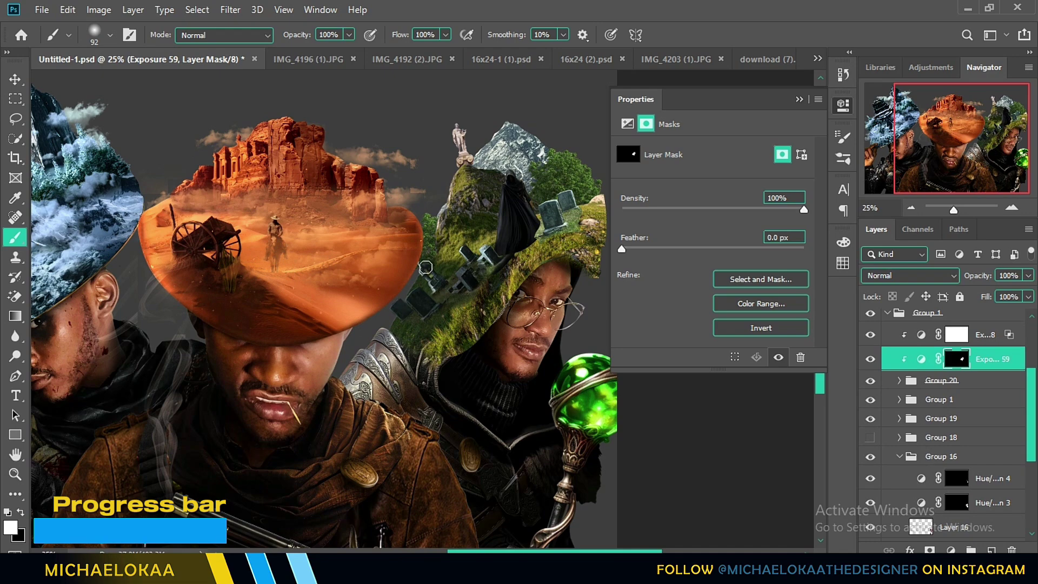
# - Add a clipped Color Balance pushing midtones Green +22, Yellow -17, then target Layer 50's mask
pyautogui.keyDown('ctrl'); pyautogui.click(541, 232); pyautogui.keyUp('ctrl')
pyautogui.click(989, 359)
pyautogui.click(950, 550)
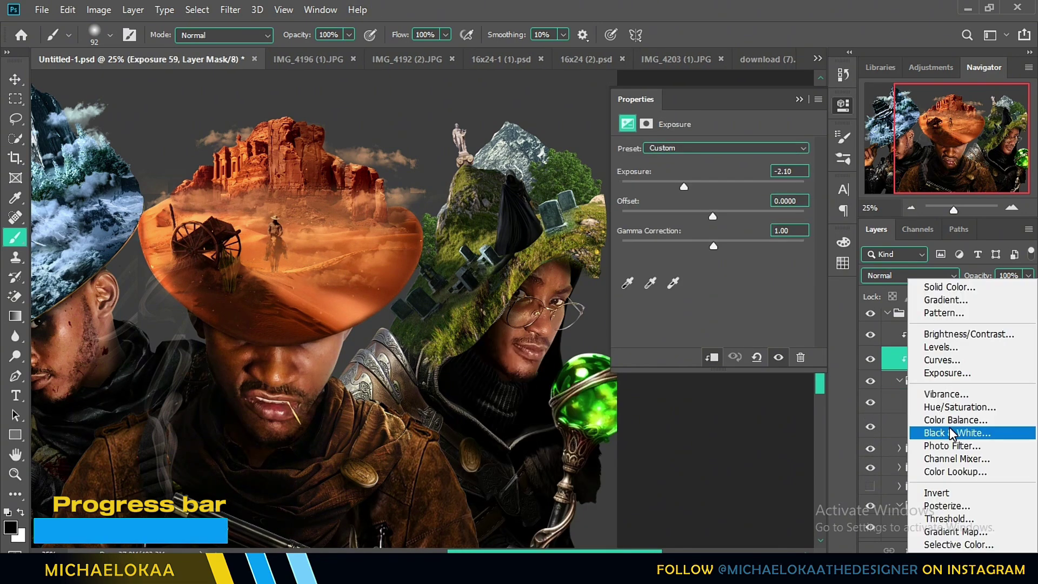
pyautogui.click(951, 416)
pyautogui.moveTo(666, 229); pyautogui.dragTo(683, 232)
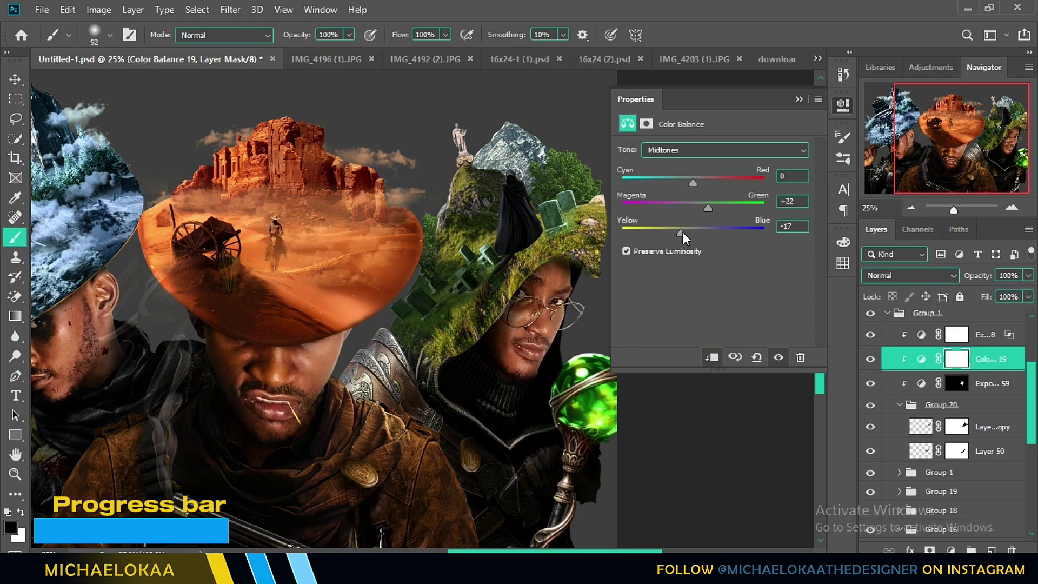
pyautogui.keyDown('ctrl'); pyautogui.click(233, 406); pyautogui.keyUp('ctrl')
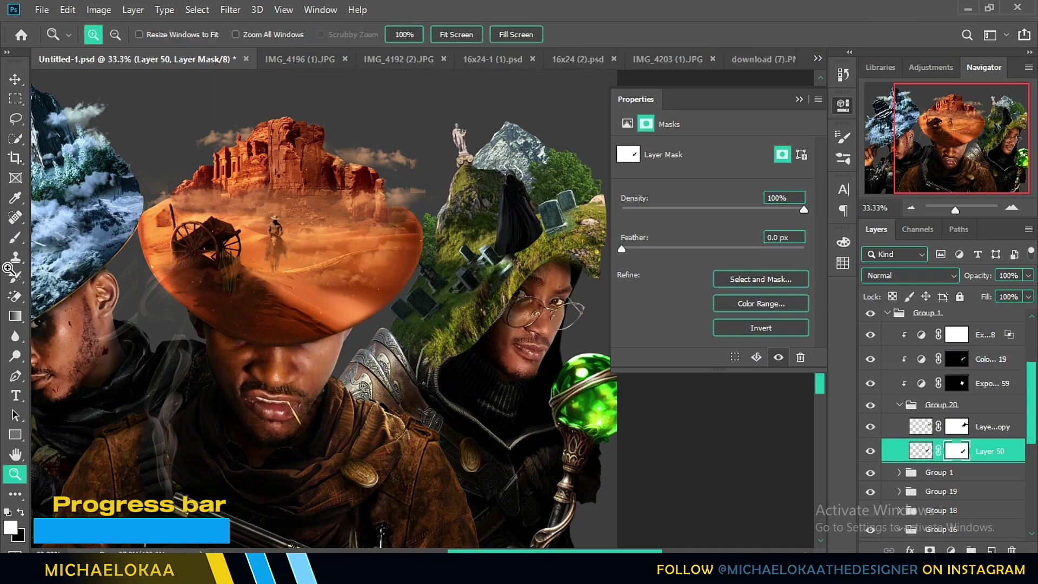
pyautogui.keyDown('ctrl'); pyautogui.click(493, 265); pyautogui.keyUp('ctrl')
# - Paint black on Group 1's mask with the 400 px Clouds brush
pyautogui.press('x')
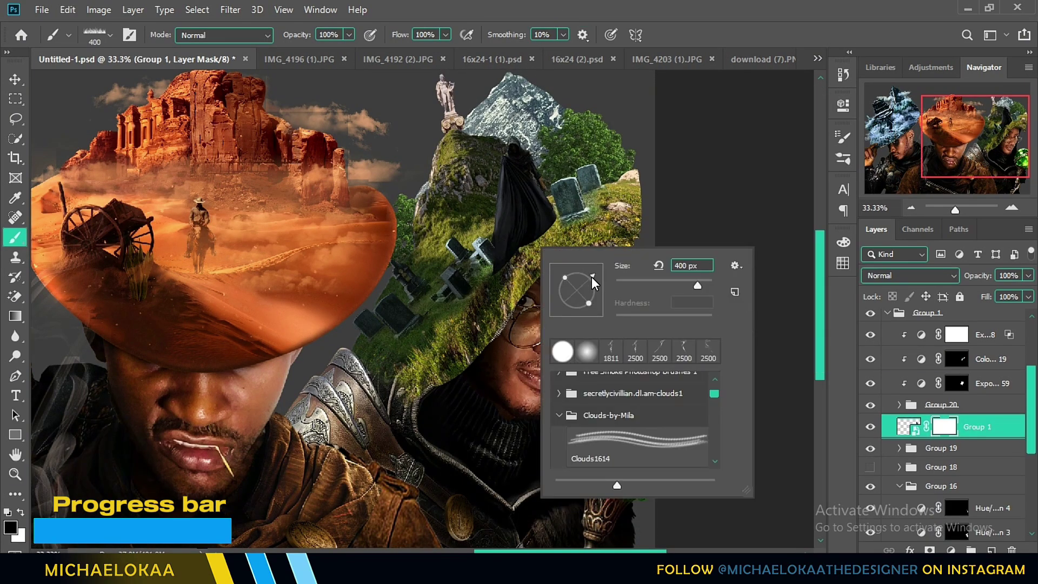
pyautogui.press('Return')
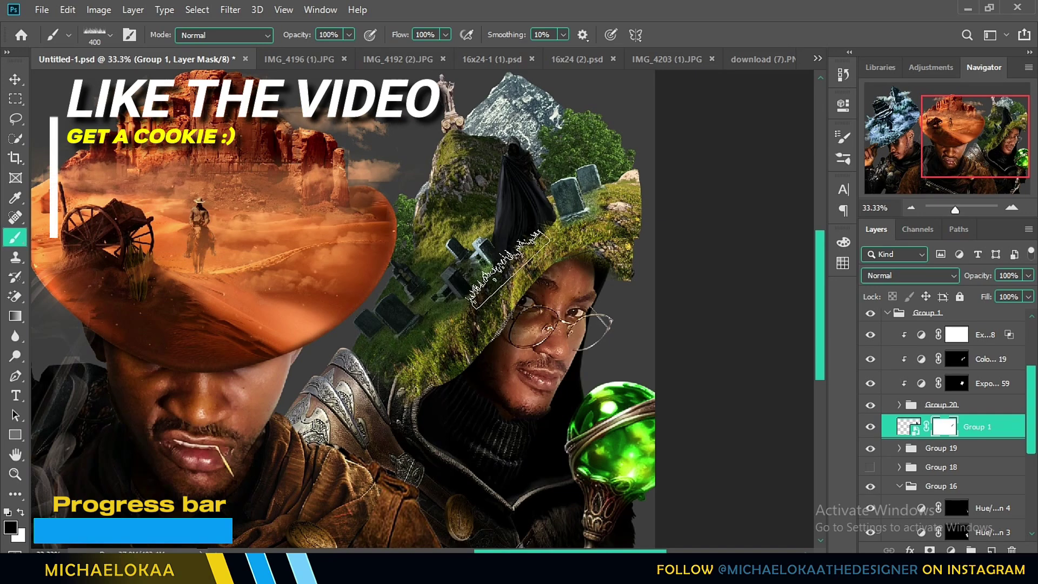
pyautogui.rightClick(532, 263)
pyautogui.press('Return')
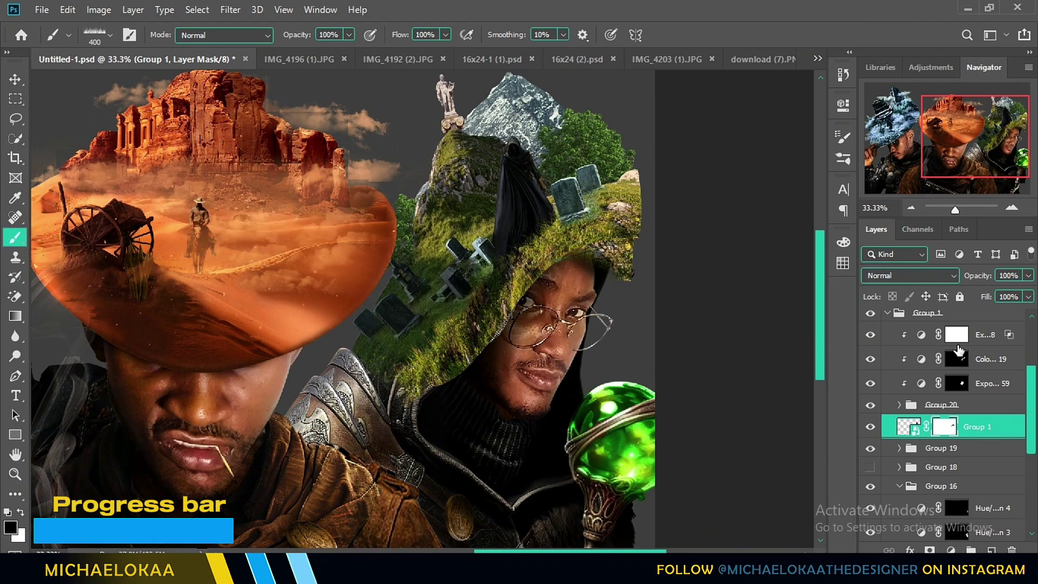
# - Expand Group 20, target Layer 50's mask, and reselect Group 20
pyautogui.click(899, 405)
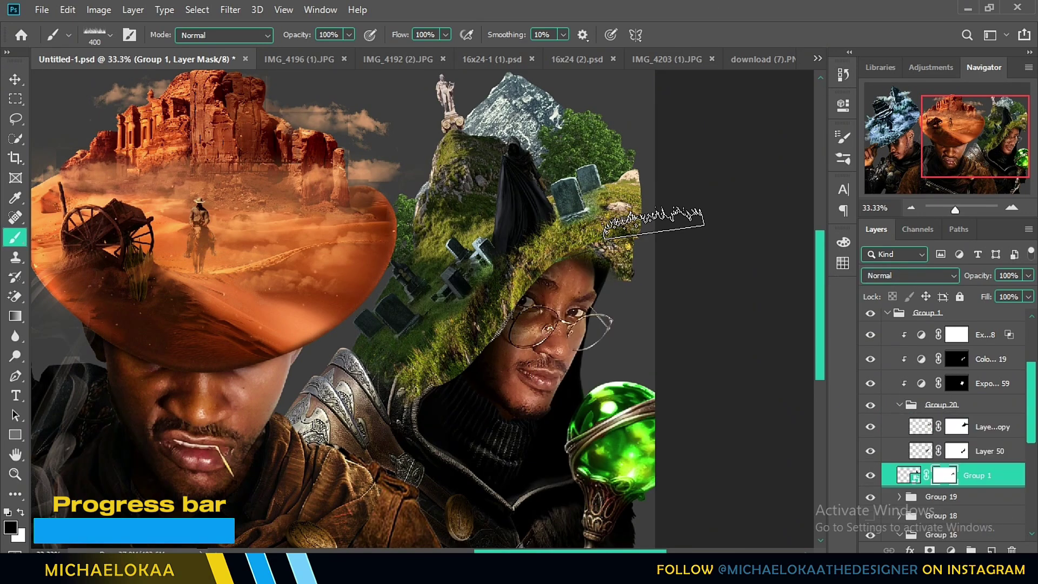
pyautogui.click(958, 452)
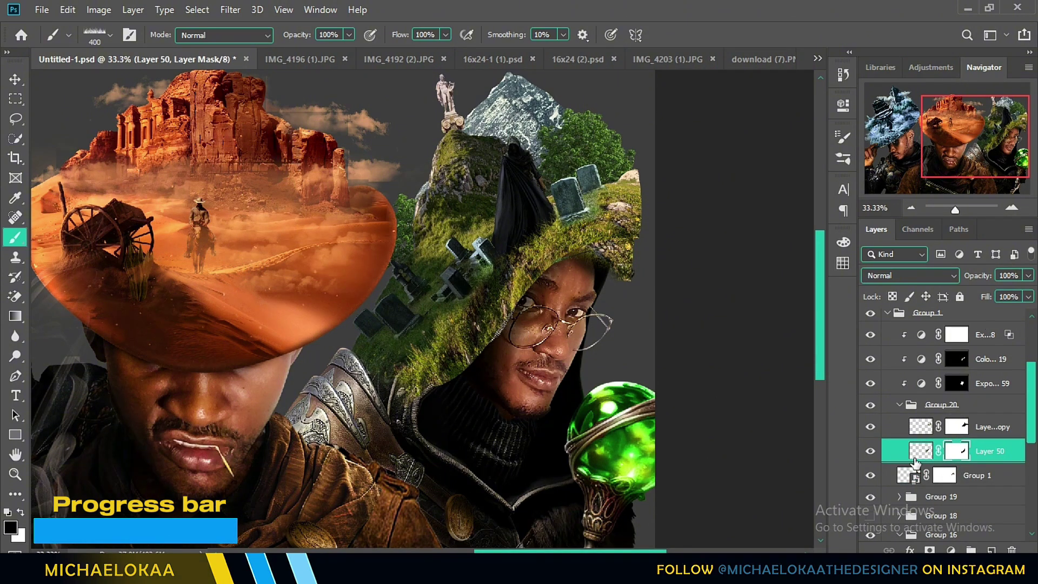
pyautogui.click(918, 405)
# - Invert the Exposure 64 mask to hide the new darkening effect
pyautogui.rightClick(973, 393)
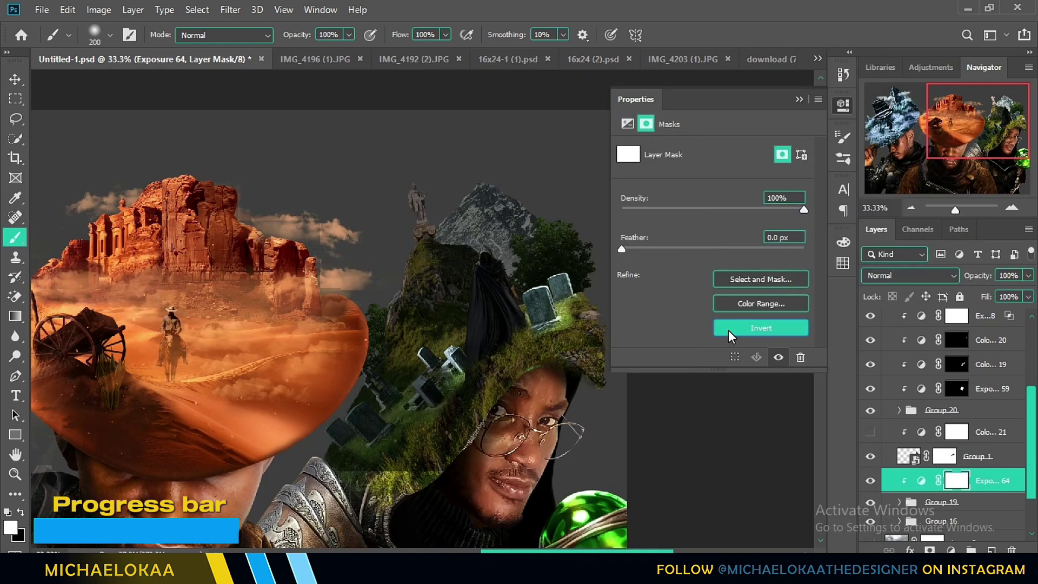
pyautogui.click(731, 336)
pyautogui.click(627, 124)
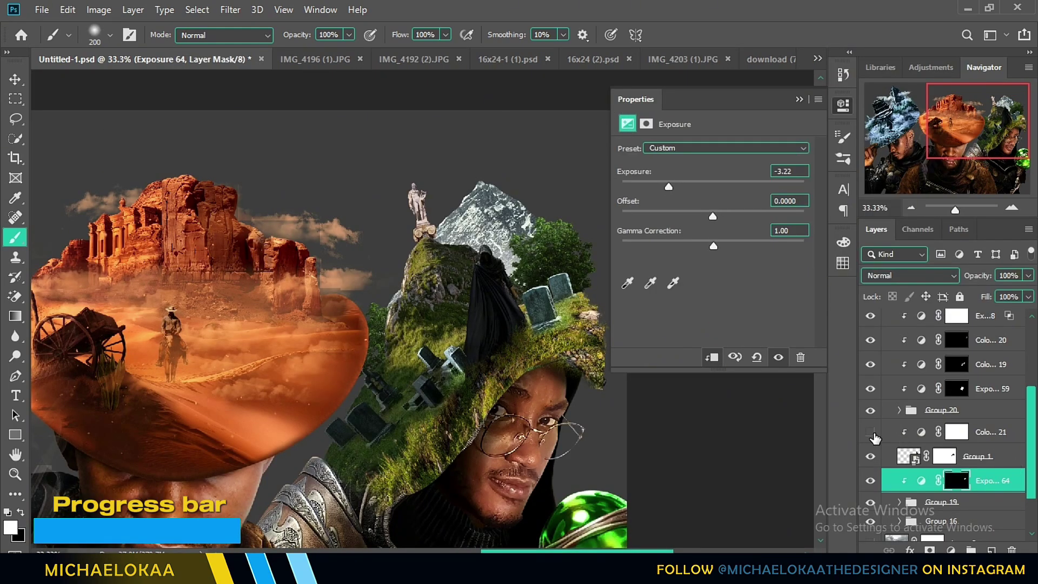
pyautogui.scroll(-2, 951, 433)
# - Add a layer mask to Group 19 and set the brush size to 149 px
pyautogui.click(973, 442)
pyautogui.click(929, 550)
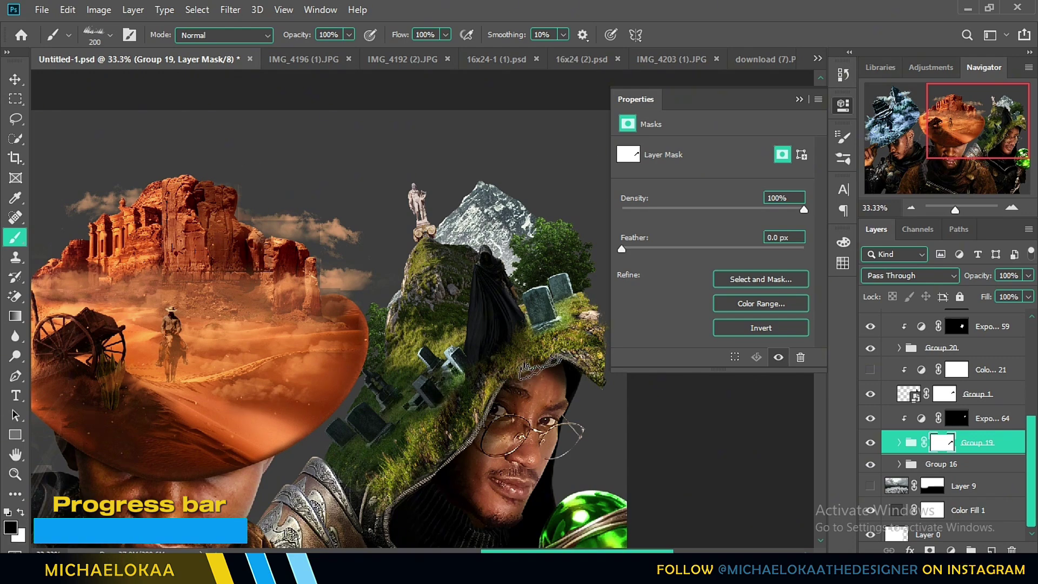
pyautogui.rightClick(537, 370)
pyautogui.write('149')
pyautogui.press('Return')
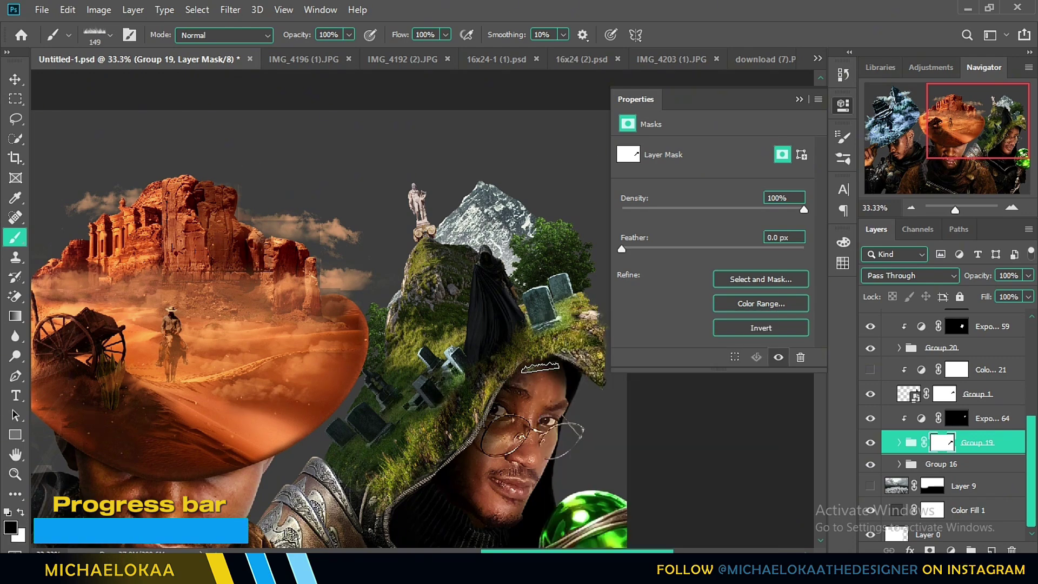
pyautogui.rightClick(600, 319)
pyautogui.press('Escape')
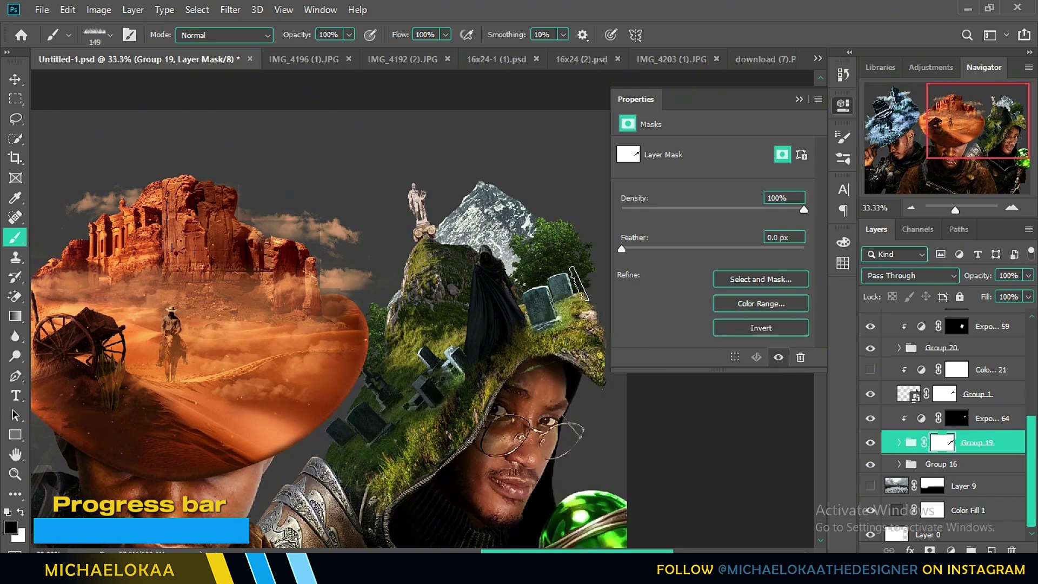
pyautogui.rightClick(610, 306)
pyautogui.press('Escape')
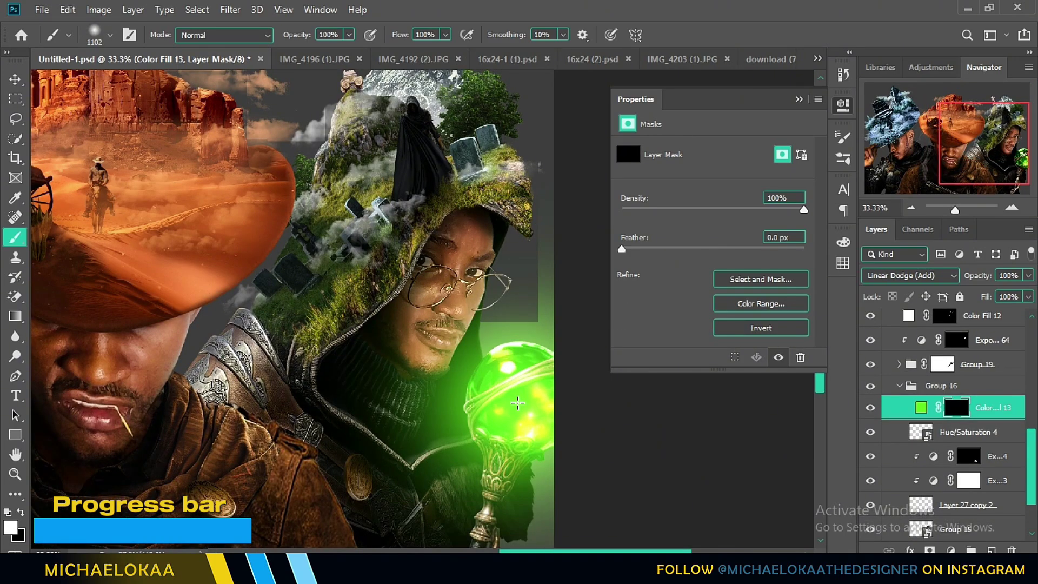
# - Target Color Fill 13's mask and lower the brush opacity to about 54% for the green eyes
pyautogui.click(1028, 275)
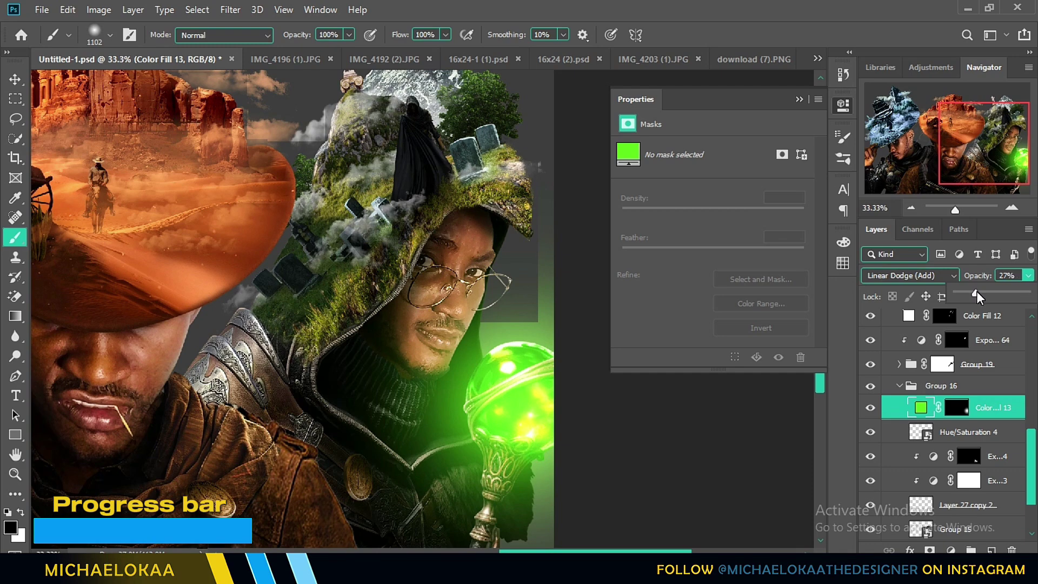
pyautogui.click(956, 407)
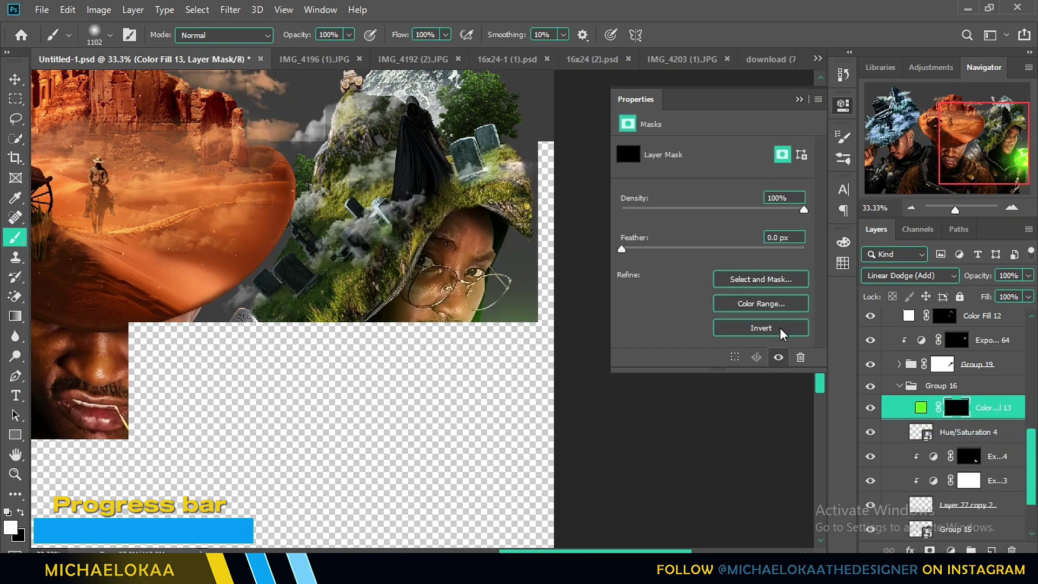
pyautogui.click(349, 34)
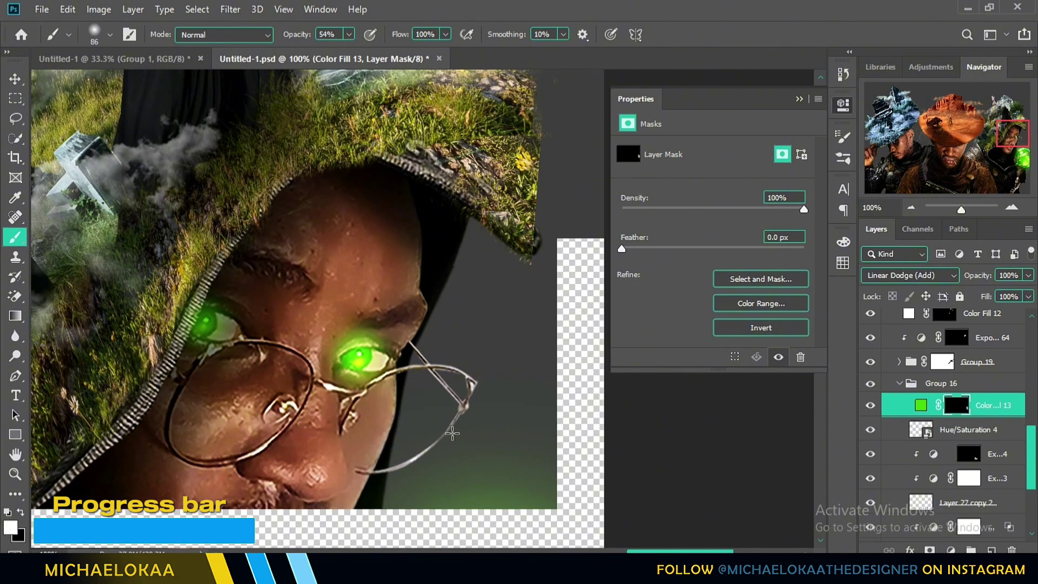
# - Add an Exposure adjustment at +1.11 and invert its mask to black
pyautogui.press('ctrl+super+o')
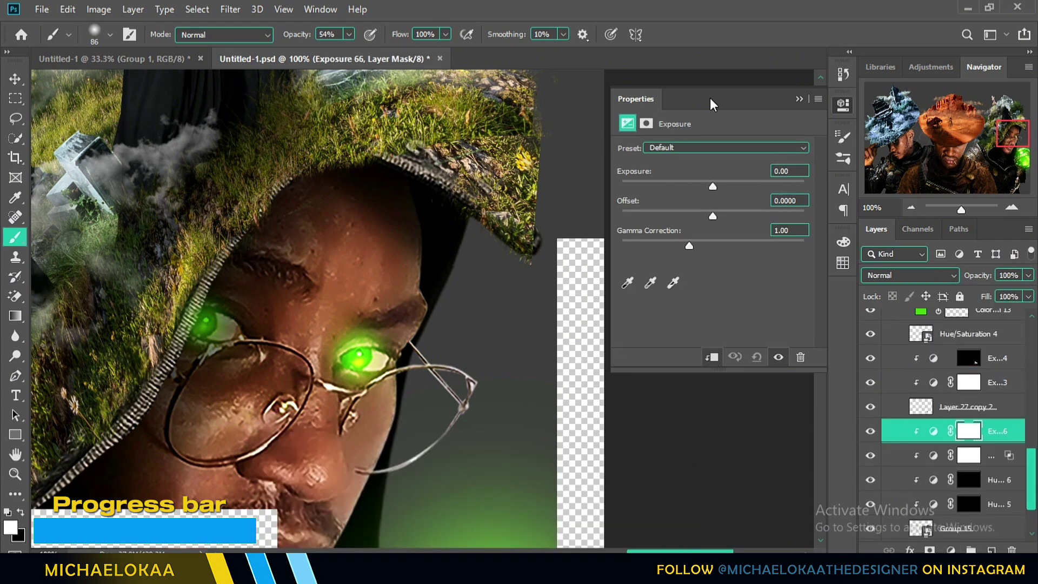
pyautogui.moveTo(712, 187); pyautogui.dragTo(728, 186)
pyautogui.hotkey('ctrl', 'i')
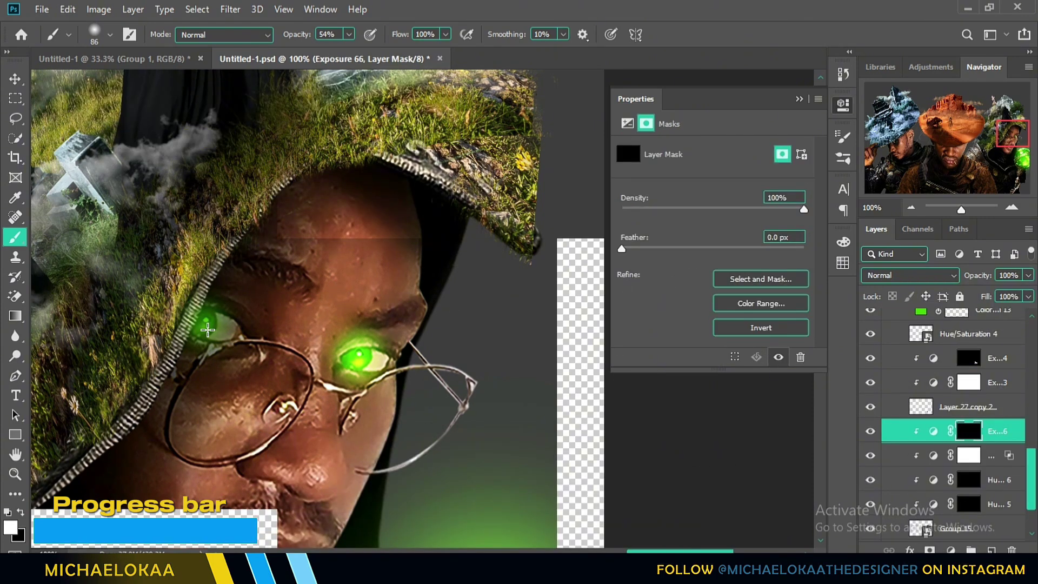